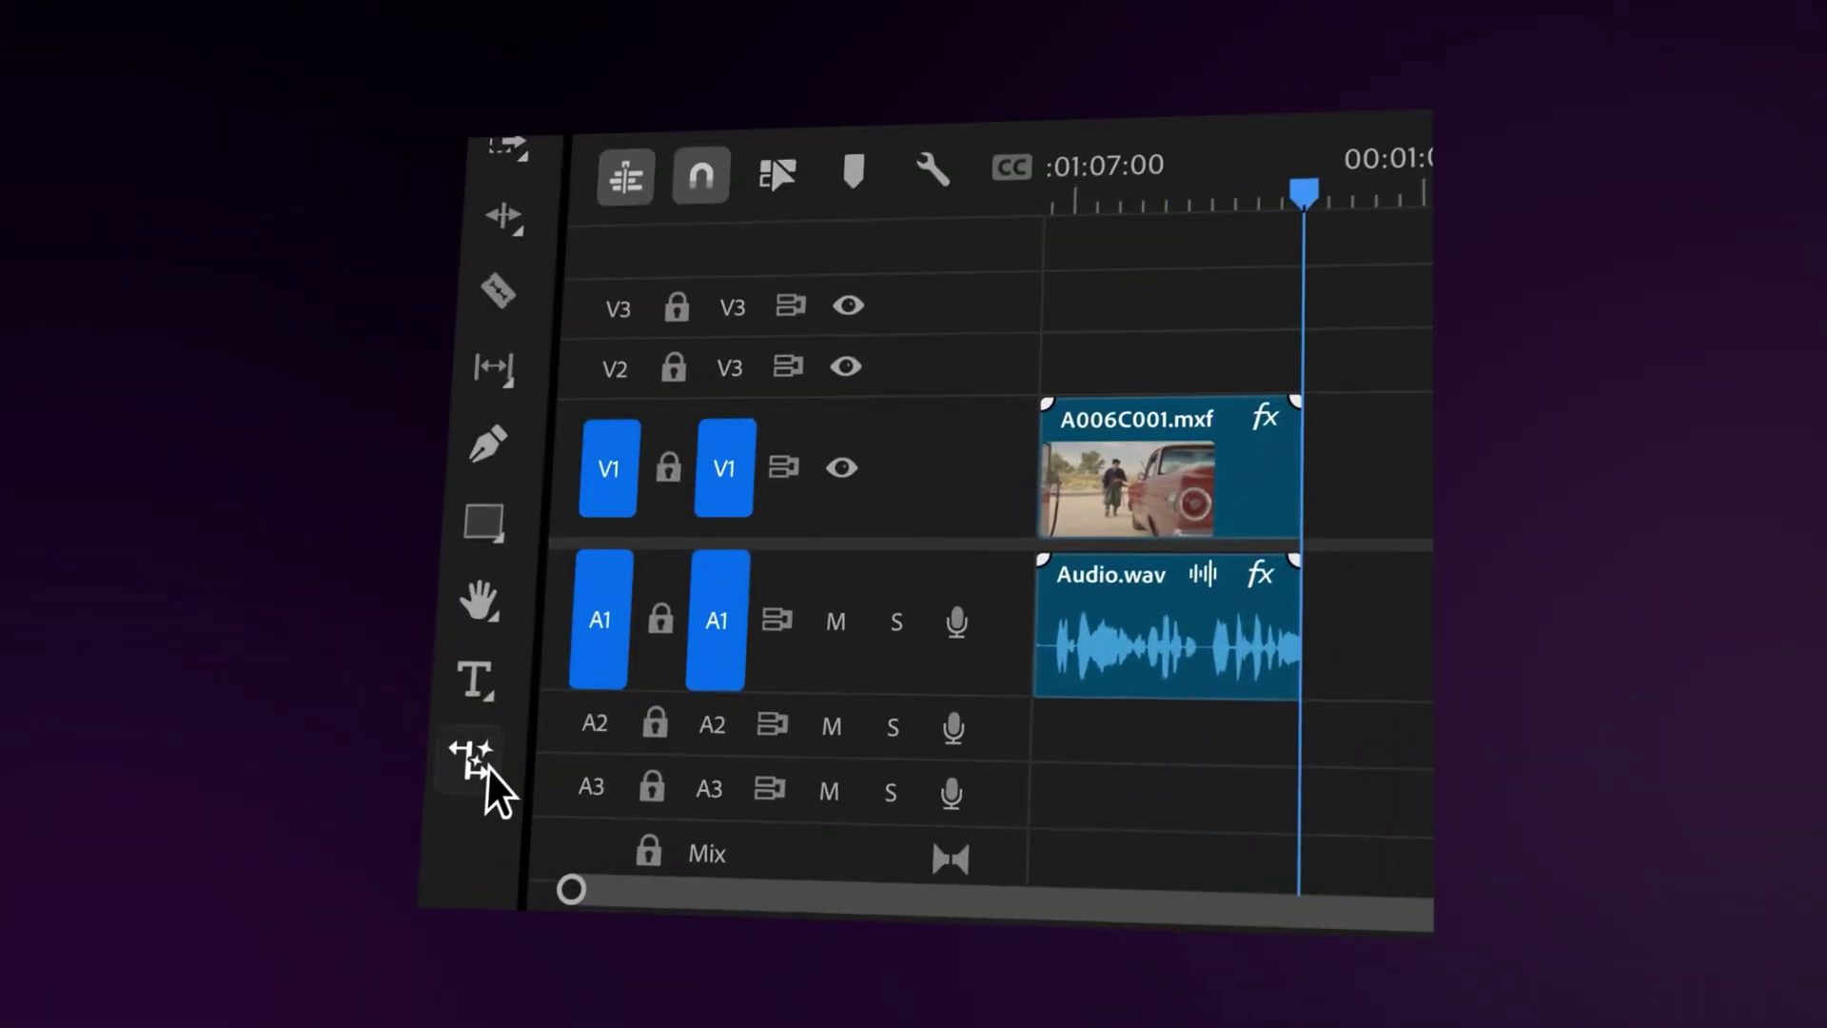
# Lengthen the Looking distant clip with Generative Extend by 12 frames to 00;00;02;21
pyautogui.click(466, 761)
pyautogui.moveTo(1275, 475)
pyautogui.mouseDown()
pyautogui.moveTo(1305, 461)
pyautogui.moveTo(1265, 458)
pyautogui.moveTo(1292, 465)
pyautogui.mouseUp()
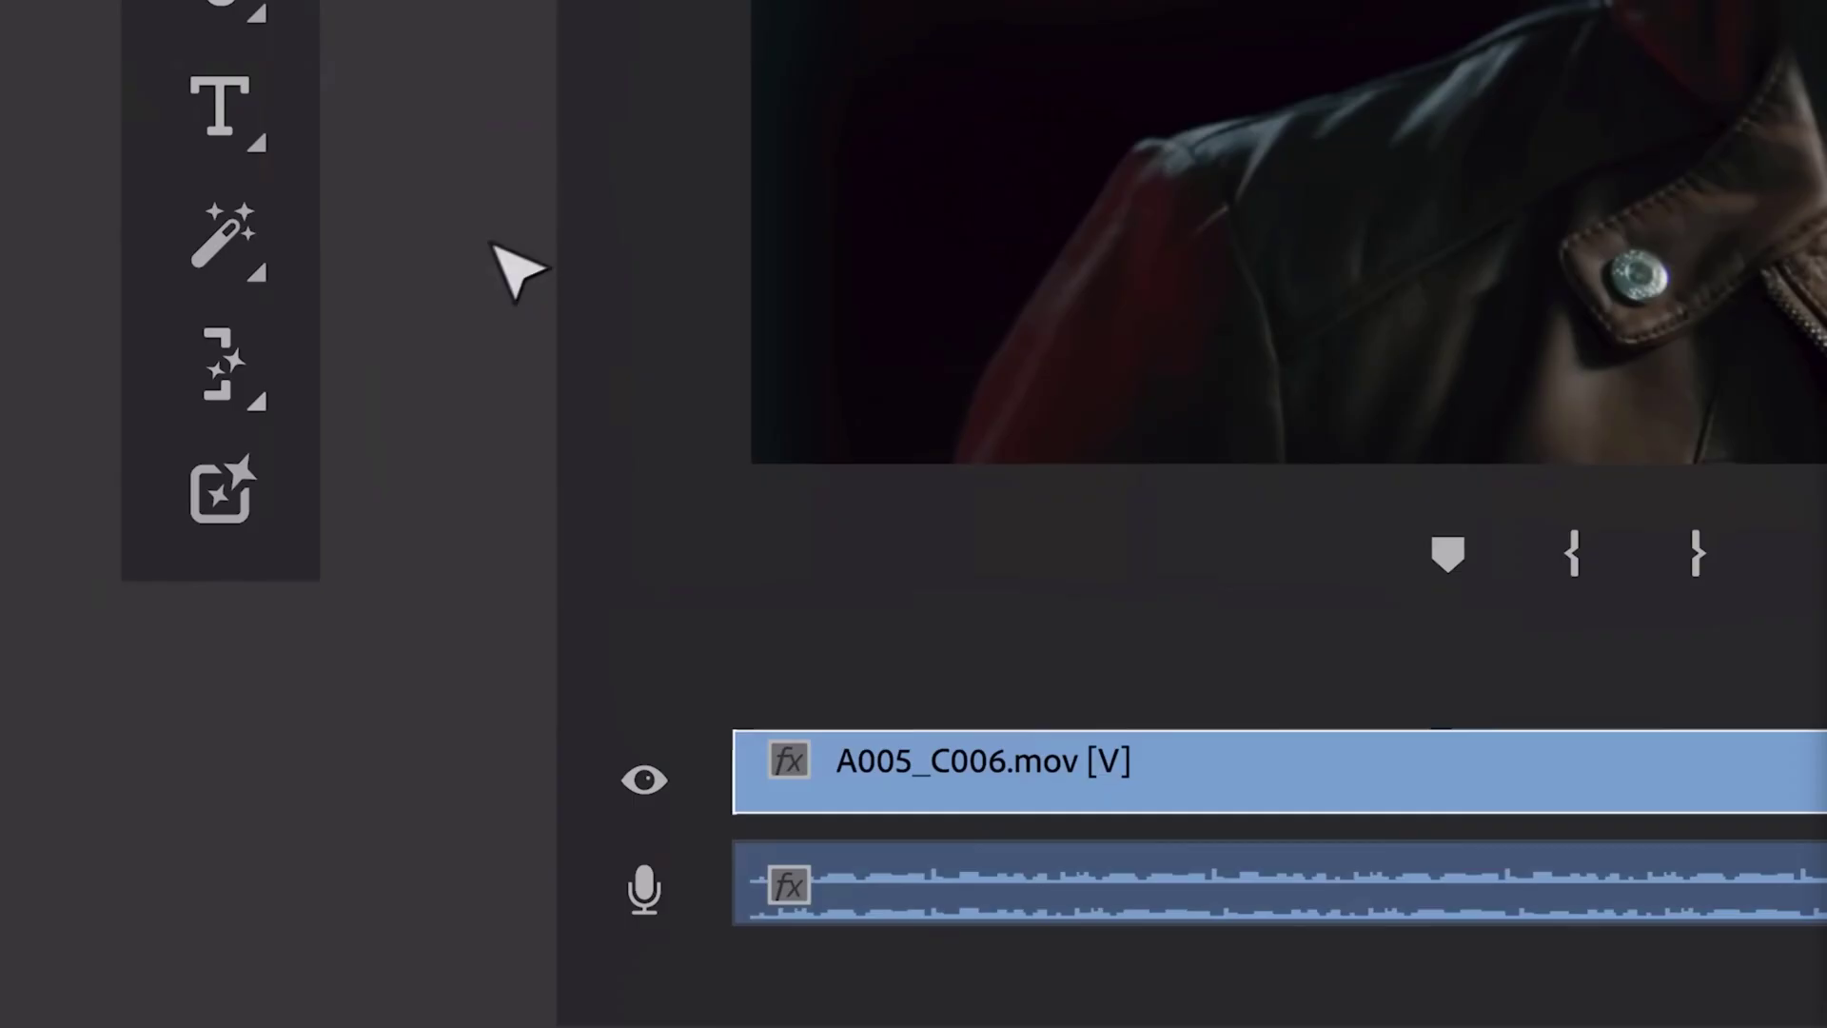
pyautogui.click(252, 379)
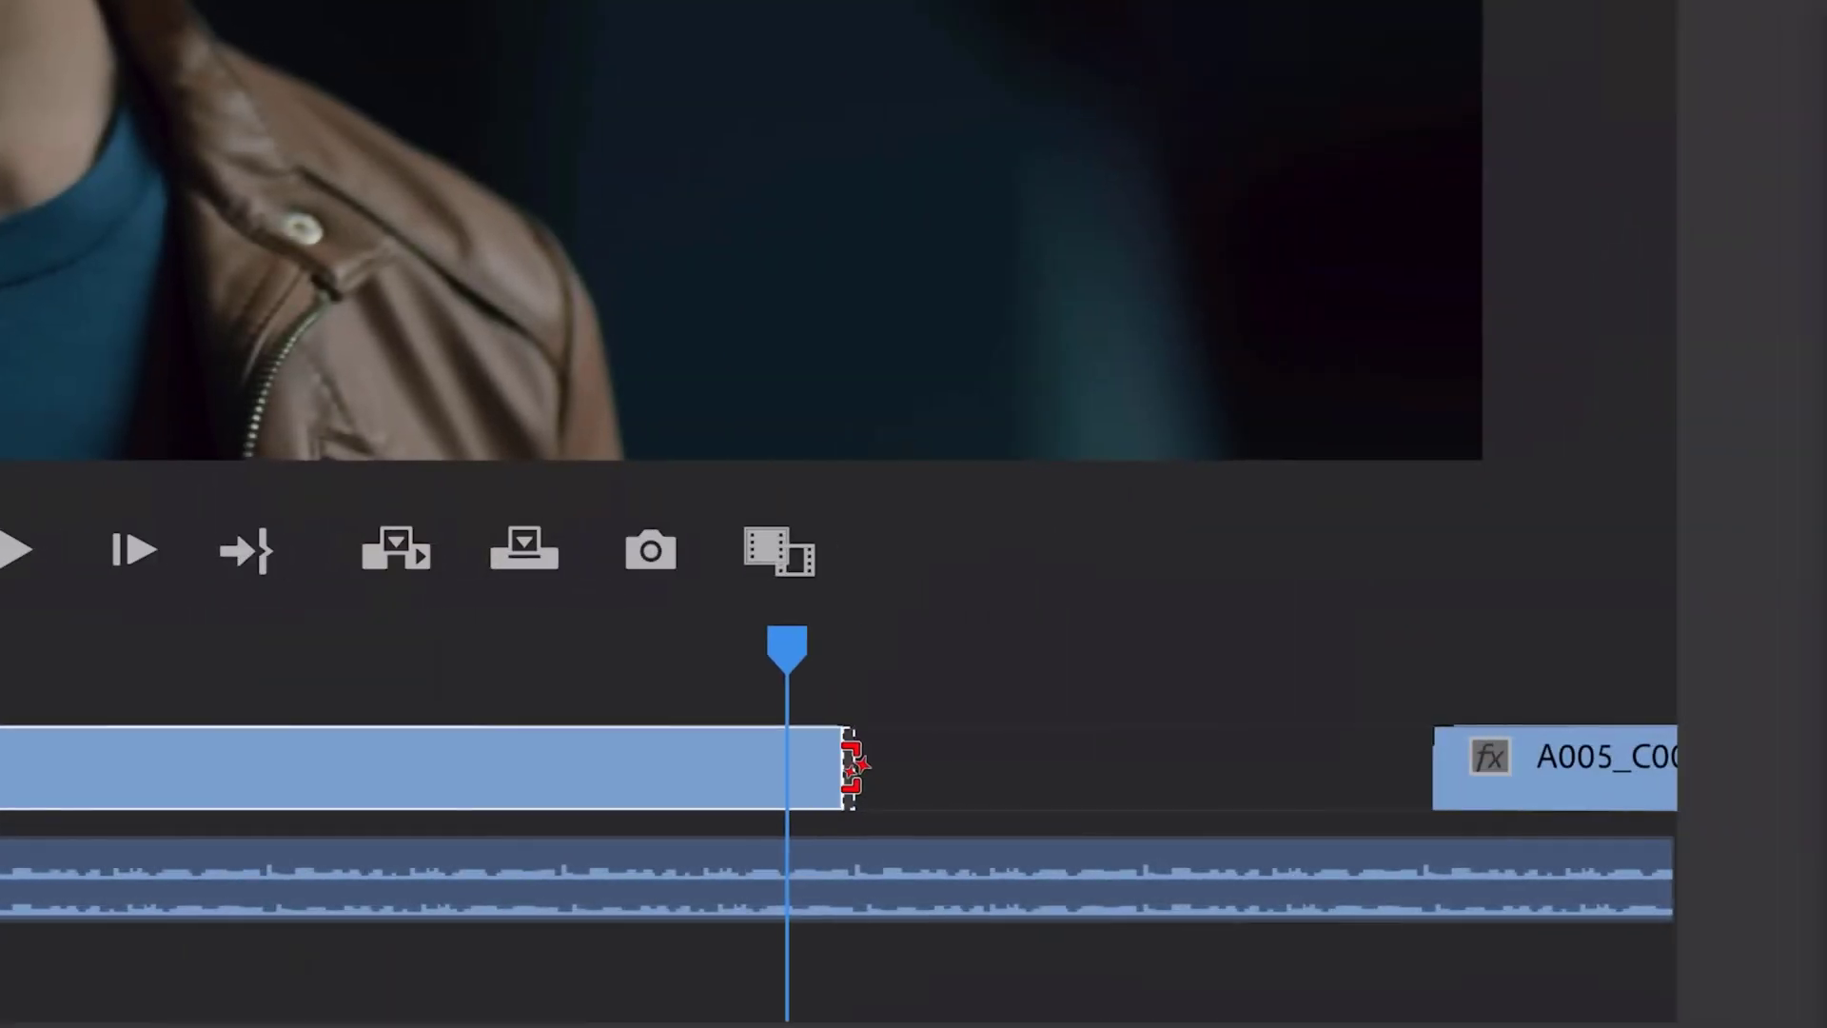
pyautogui.moveTo(1119, 766); pyautogui.dragTo(1367, 766)
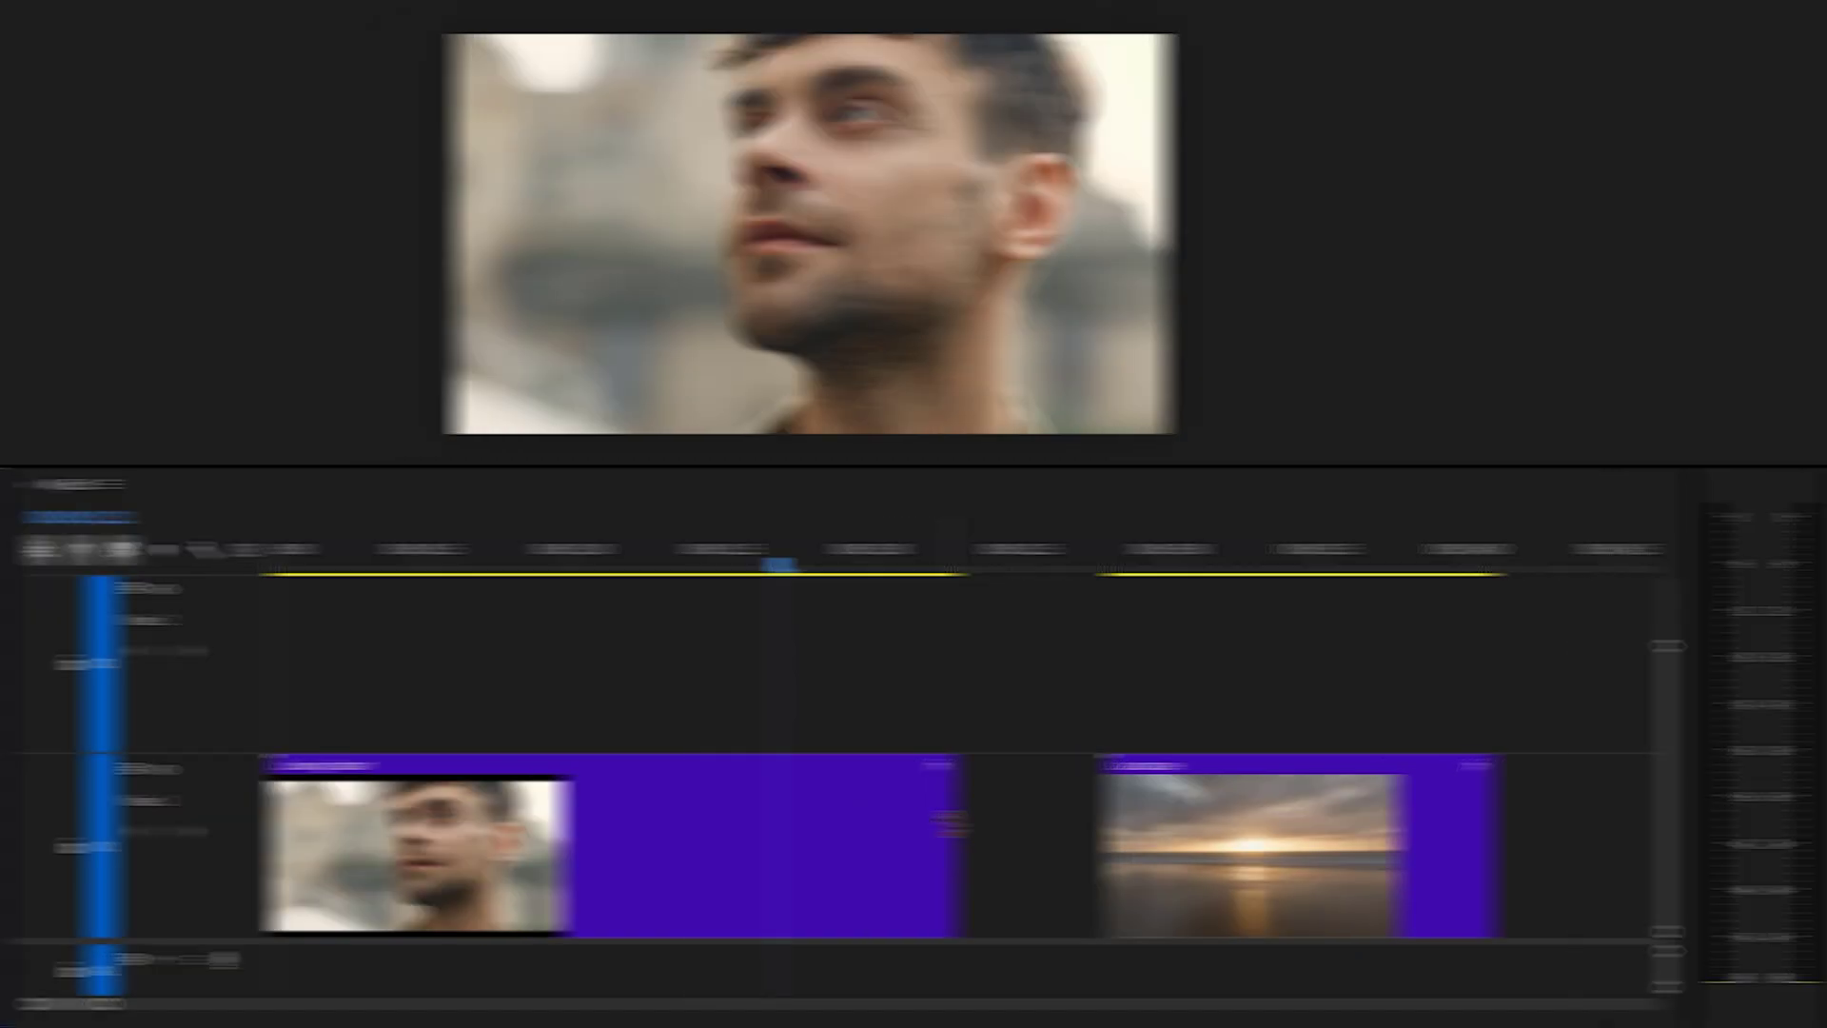
pyautogui.moveTo(1032, 826); pyautogui.dragTo(1037, 826)
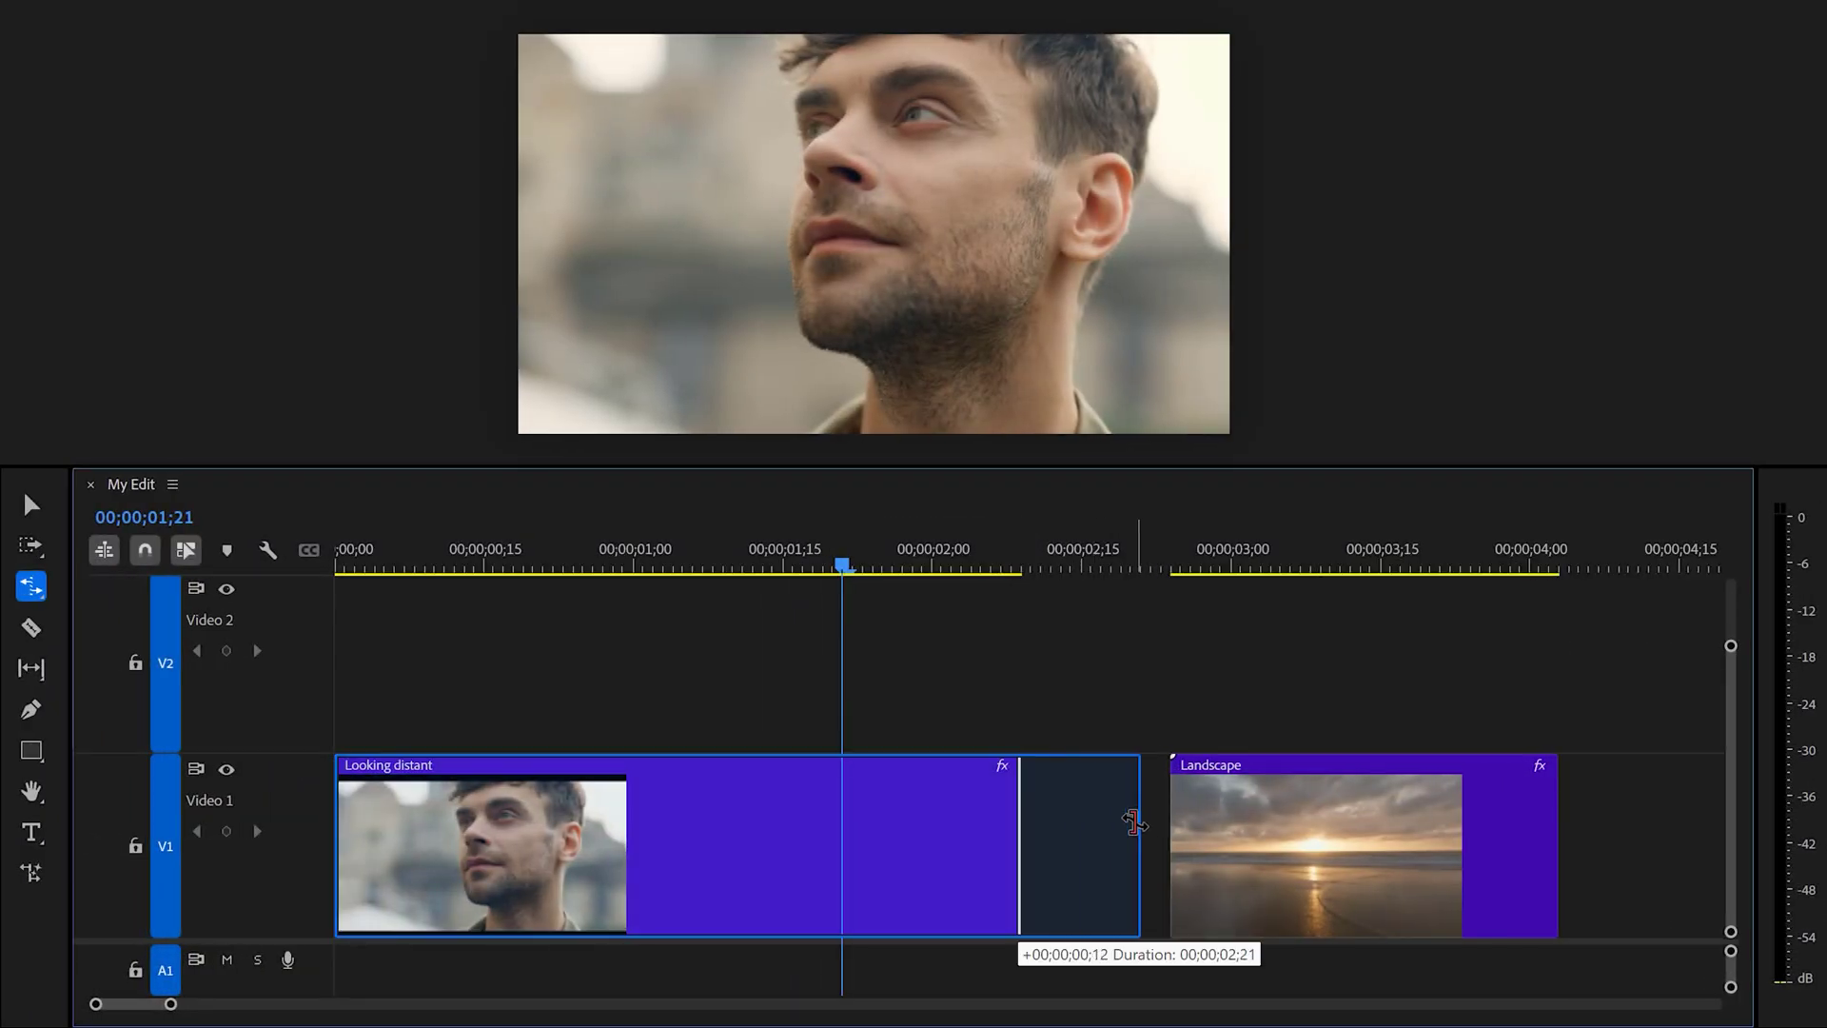
# Stretch Looking distant's end to meet the Landscape clip, then play back the extended section
pyautogui.moveTo(1158, 821); pyautogui.dragTo(1169, 820)
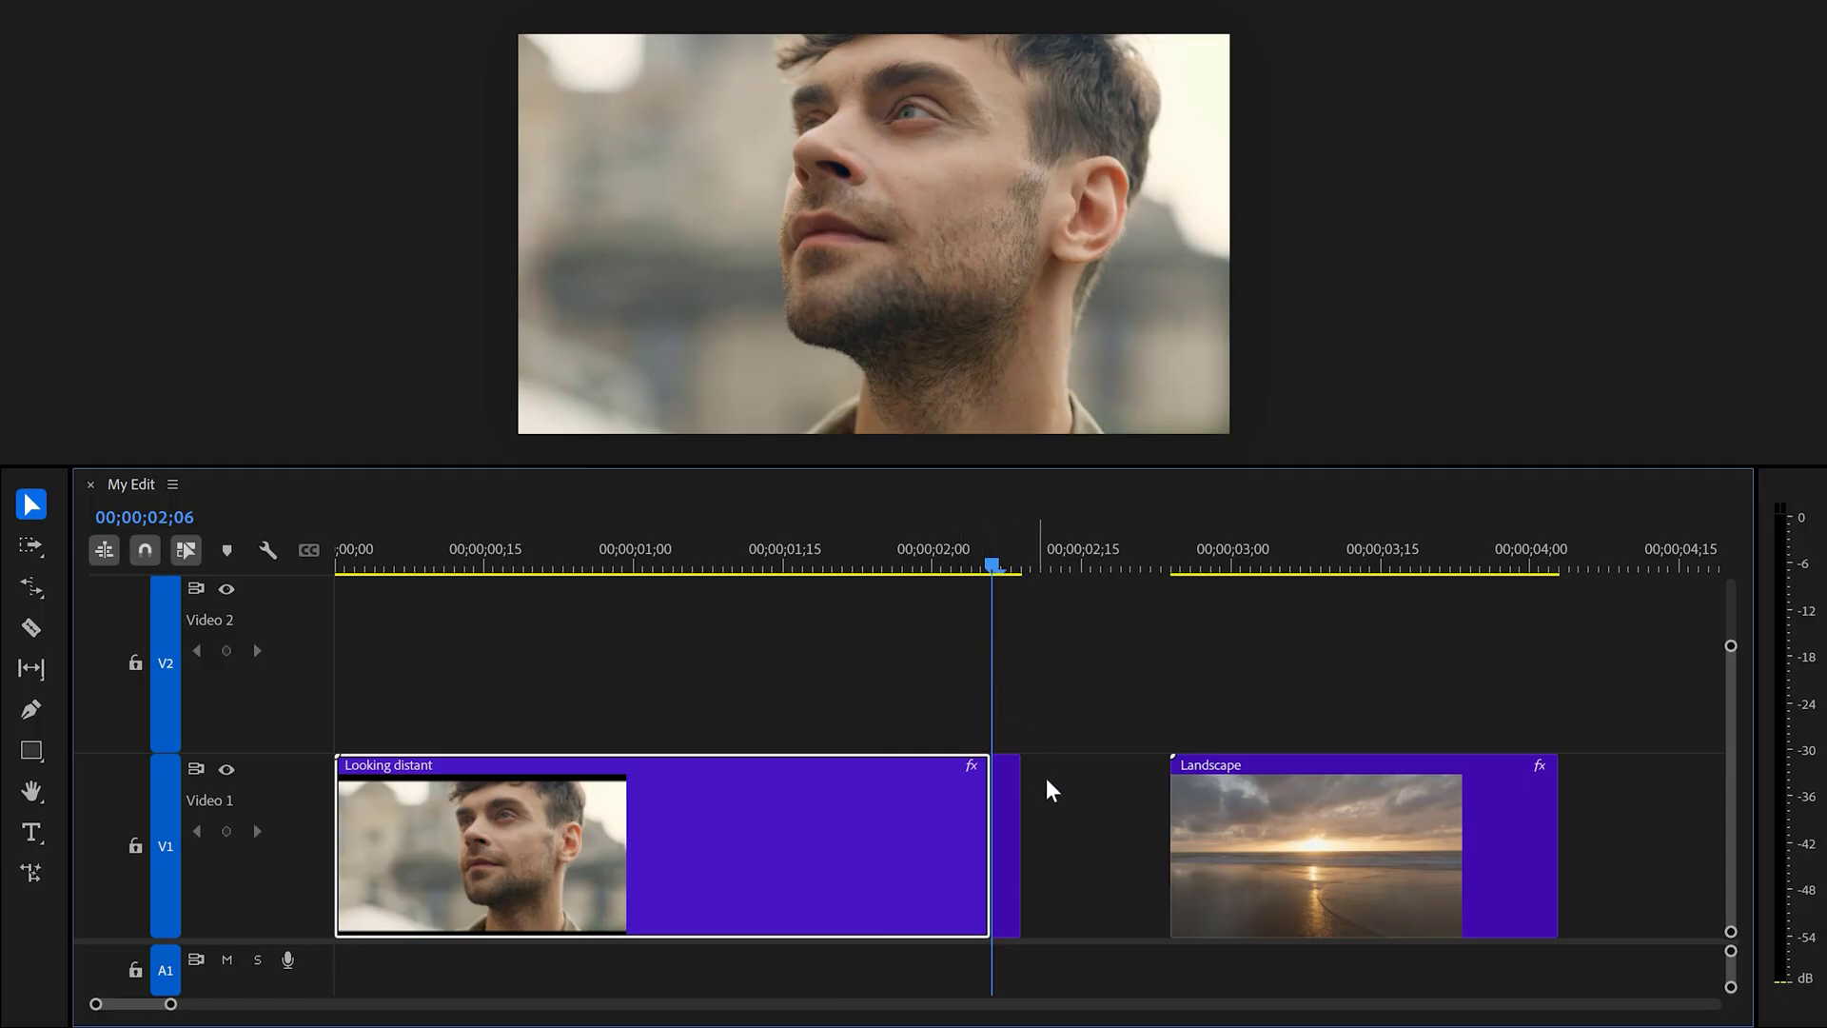
pyautogui.moveTo(999, 821); pyautogui.dragTo(1167, 820)
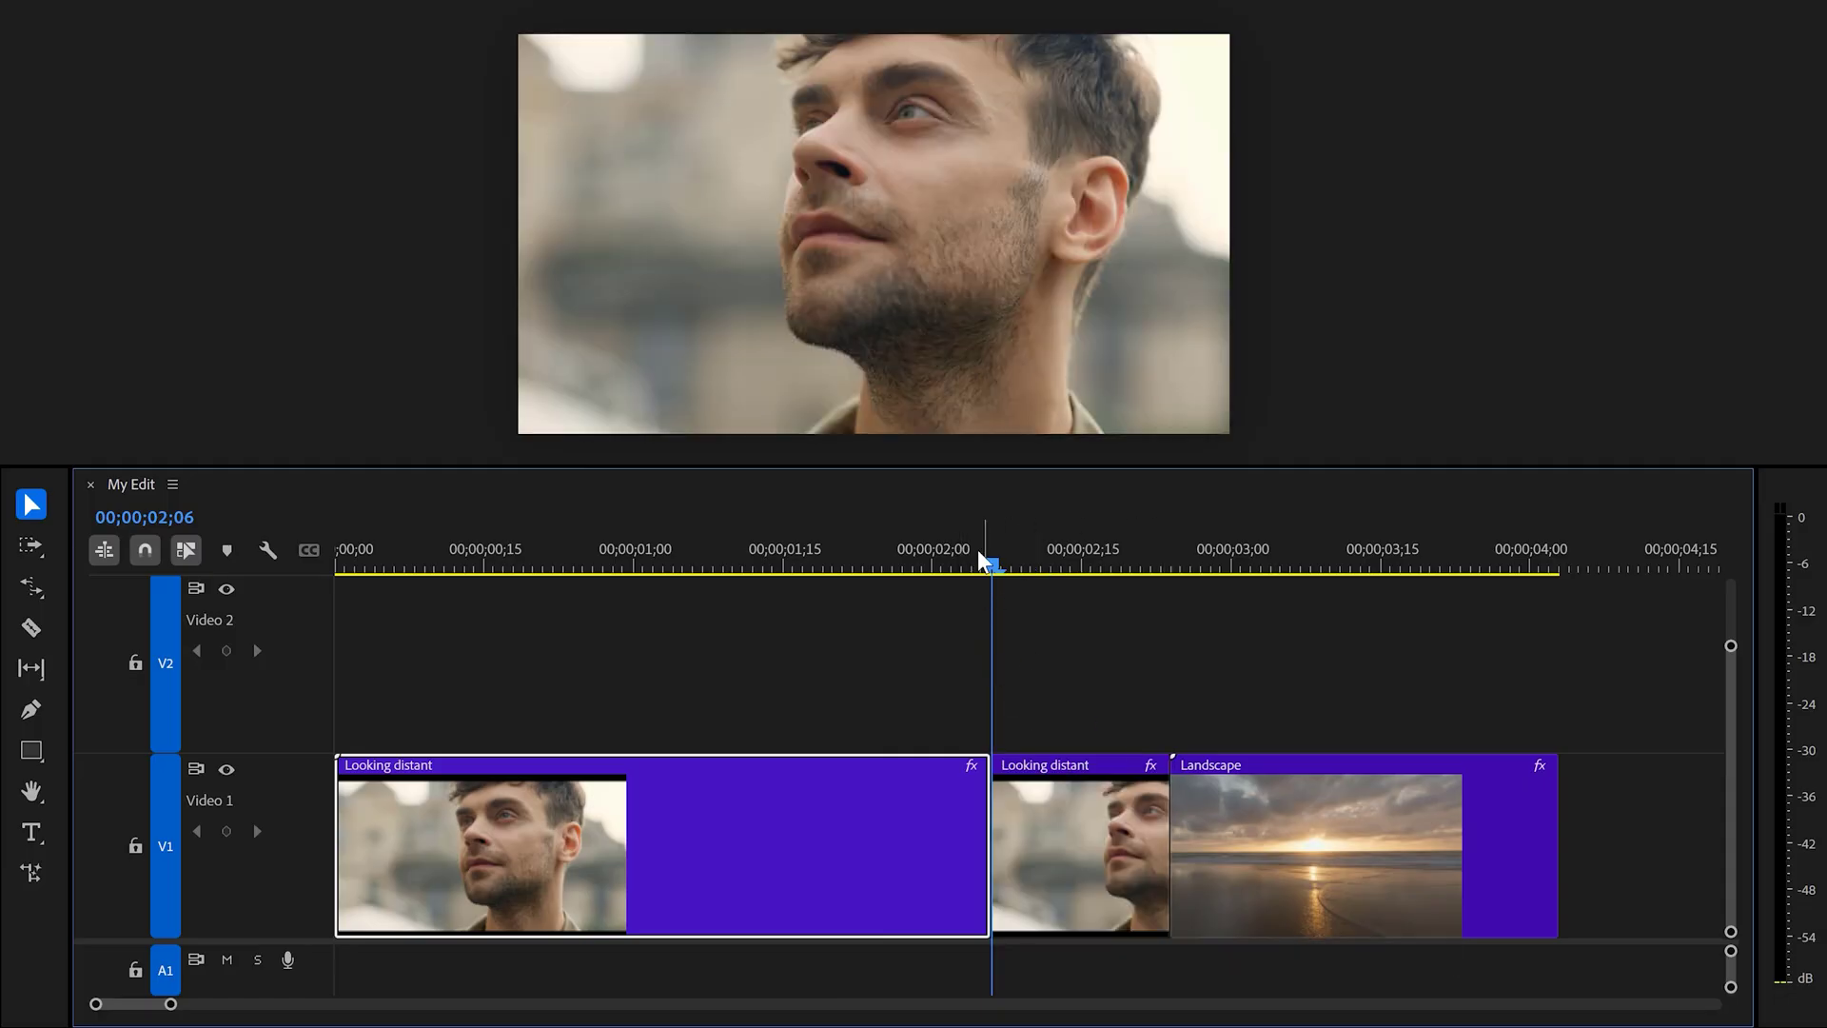
pyautogui.click(866, 557)
pyautogui.press('space')
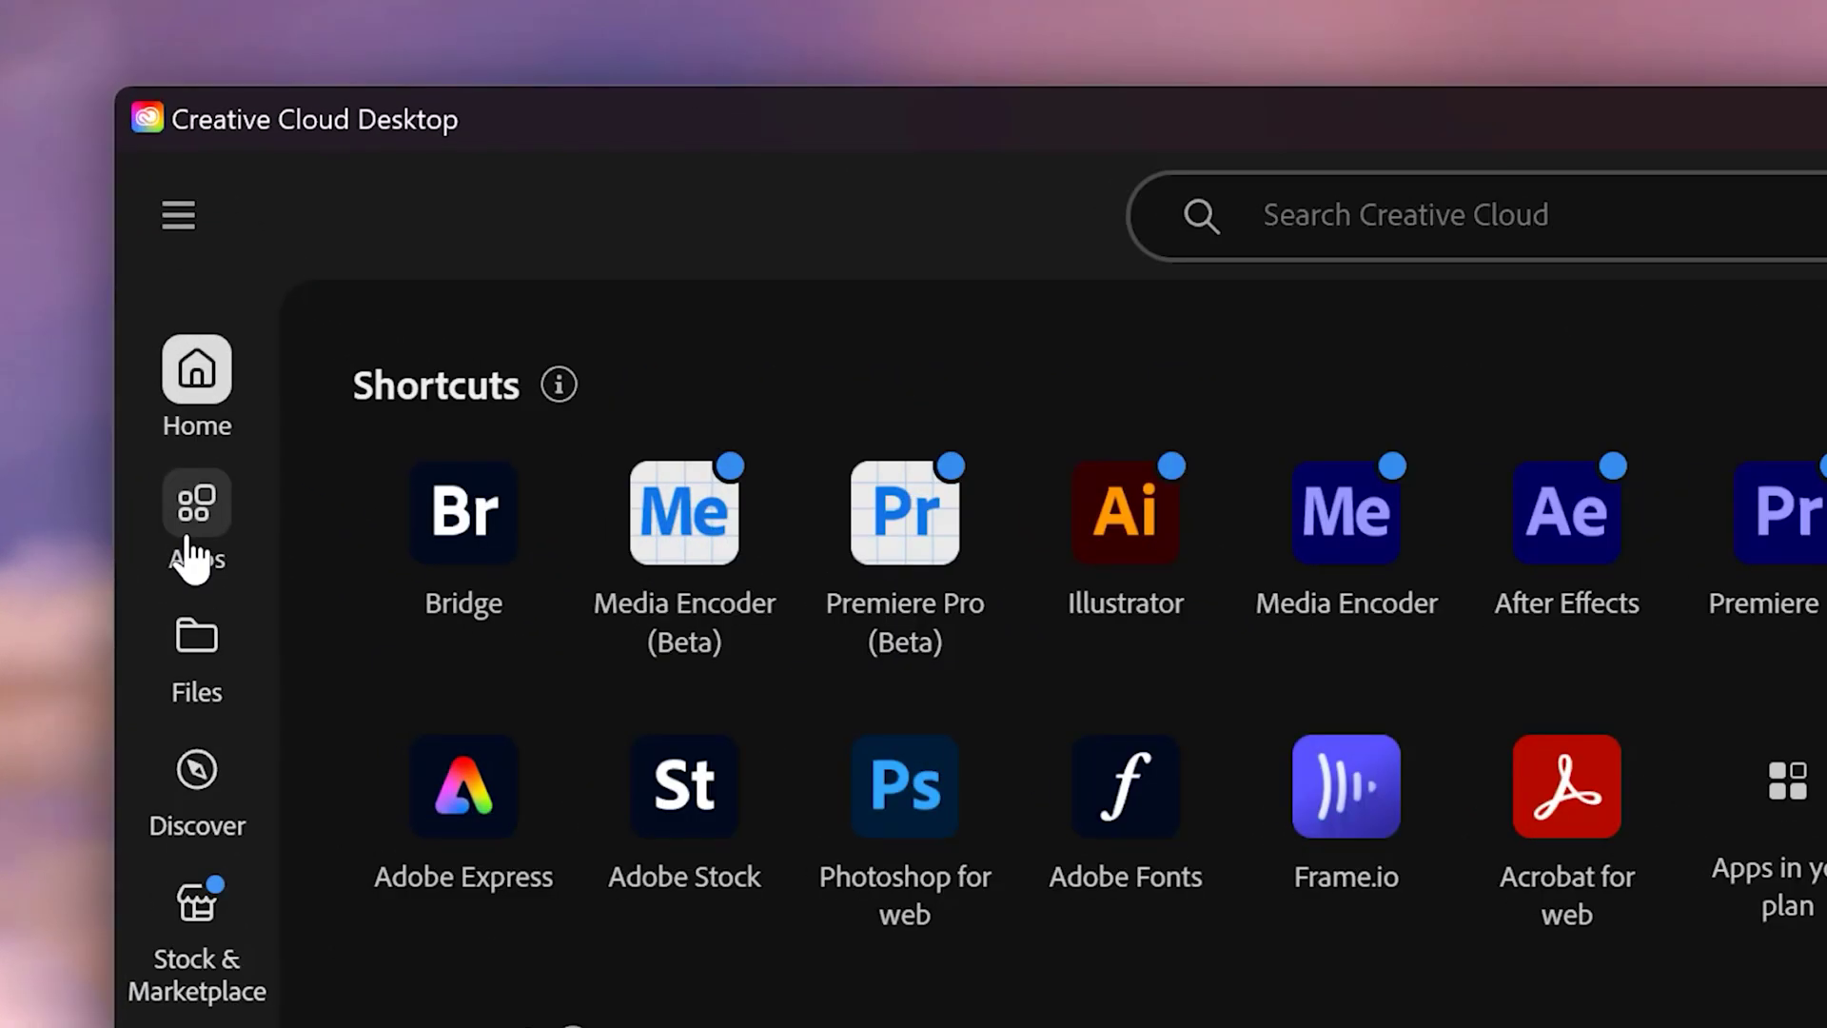
# Filter Creative Cloud's Apps page to the Beta tab
pyautogui.click(176, 267)
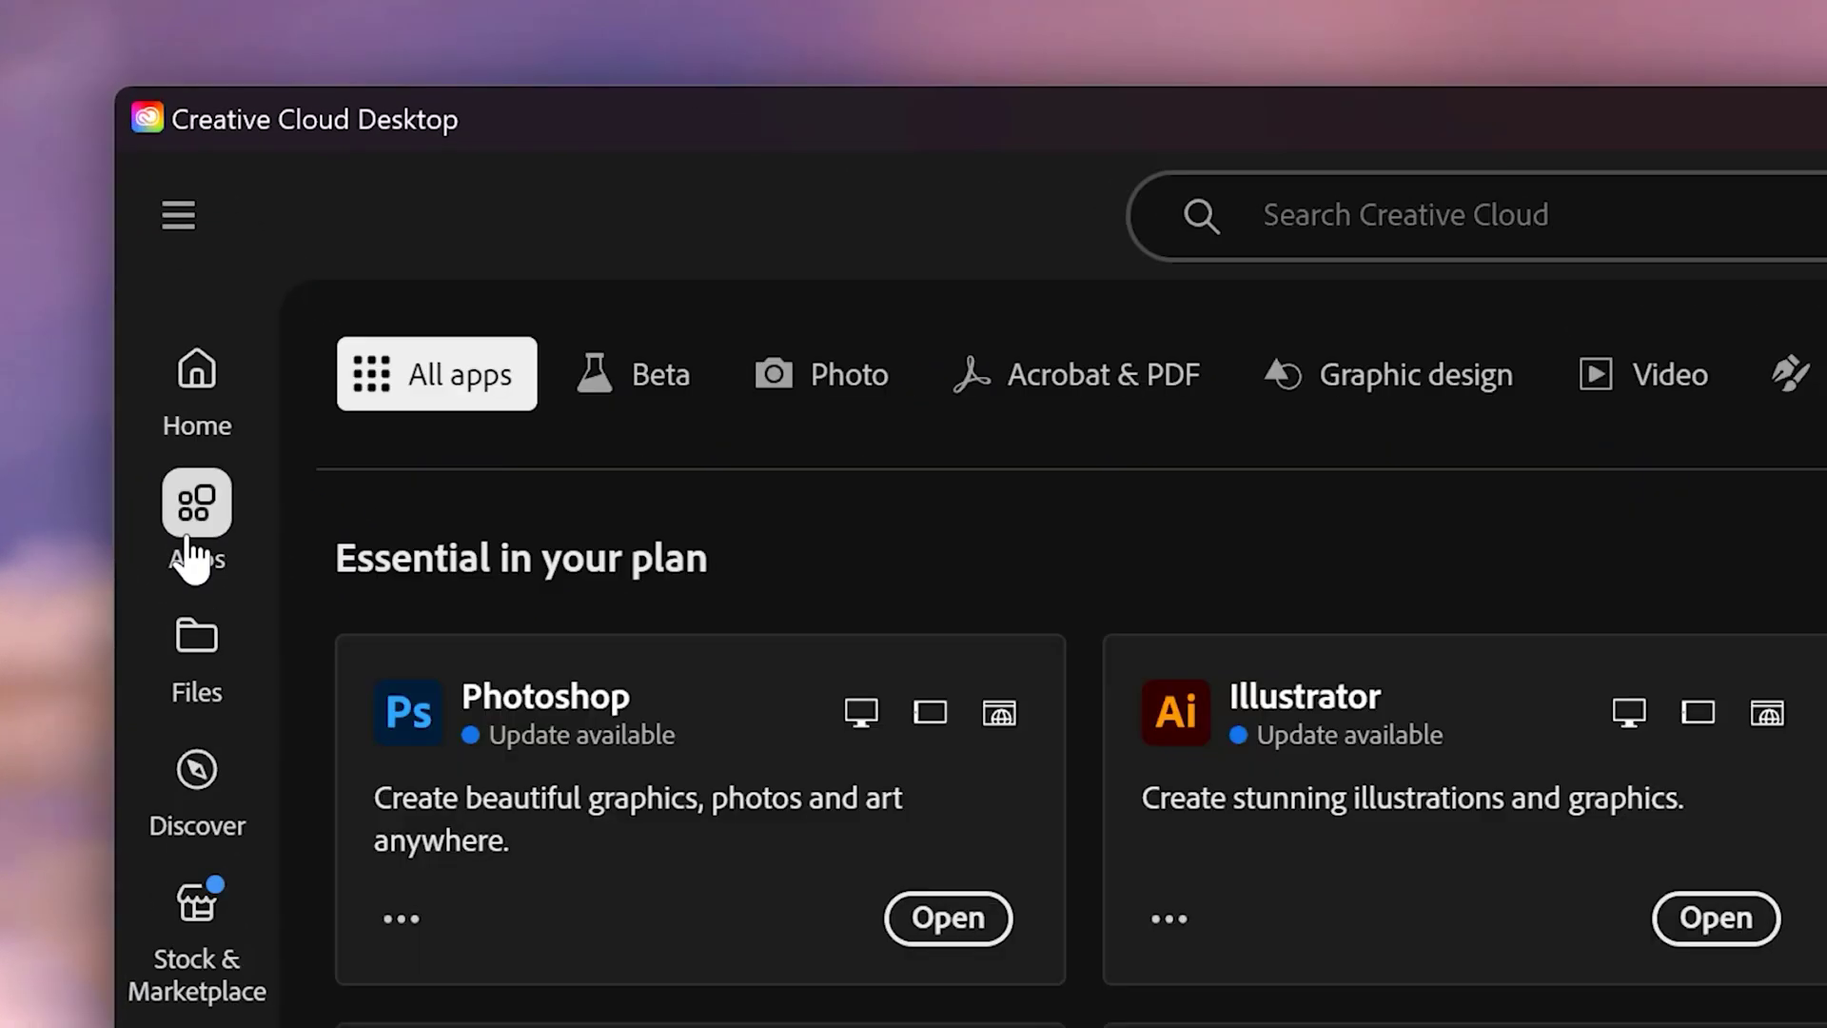
pyautogui.click(647, 411)
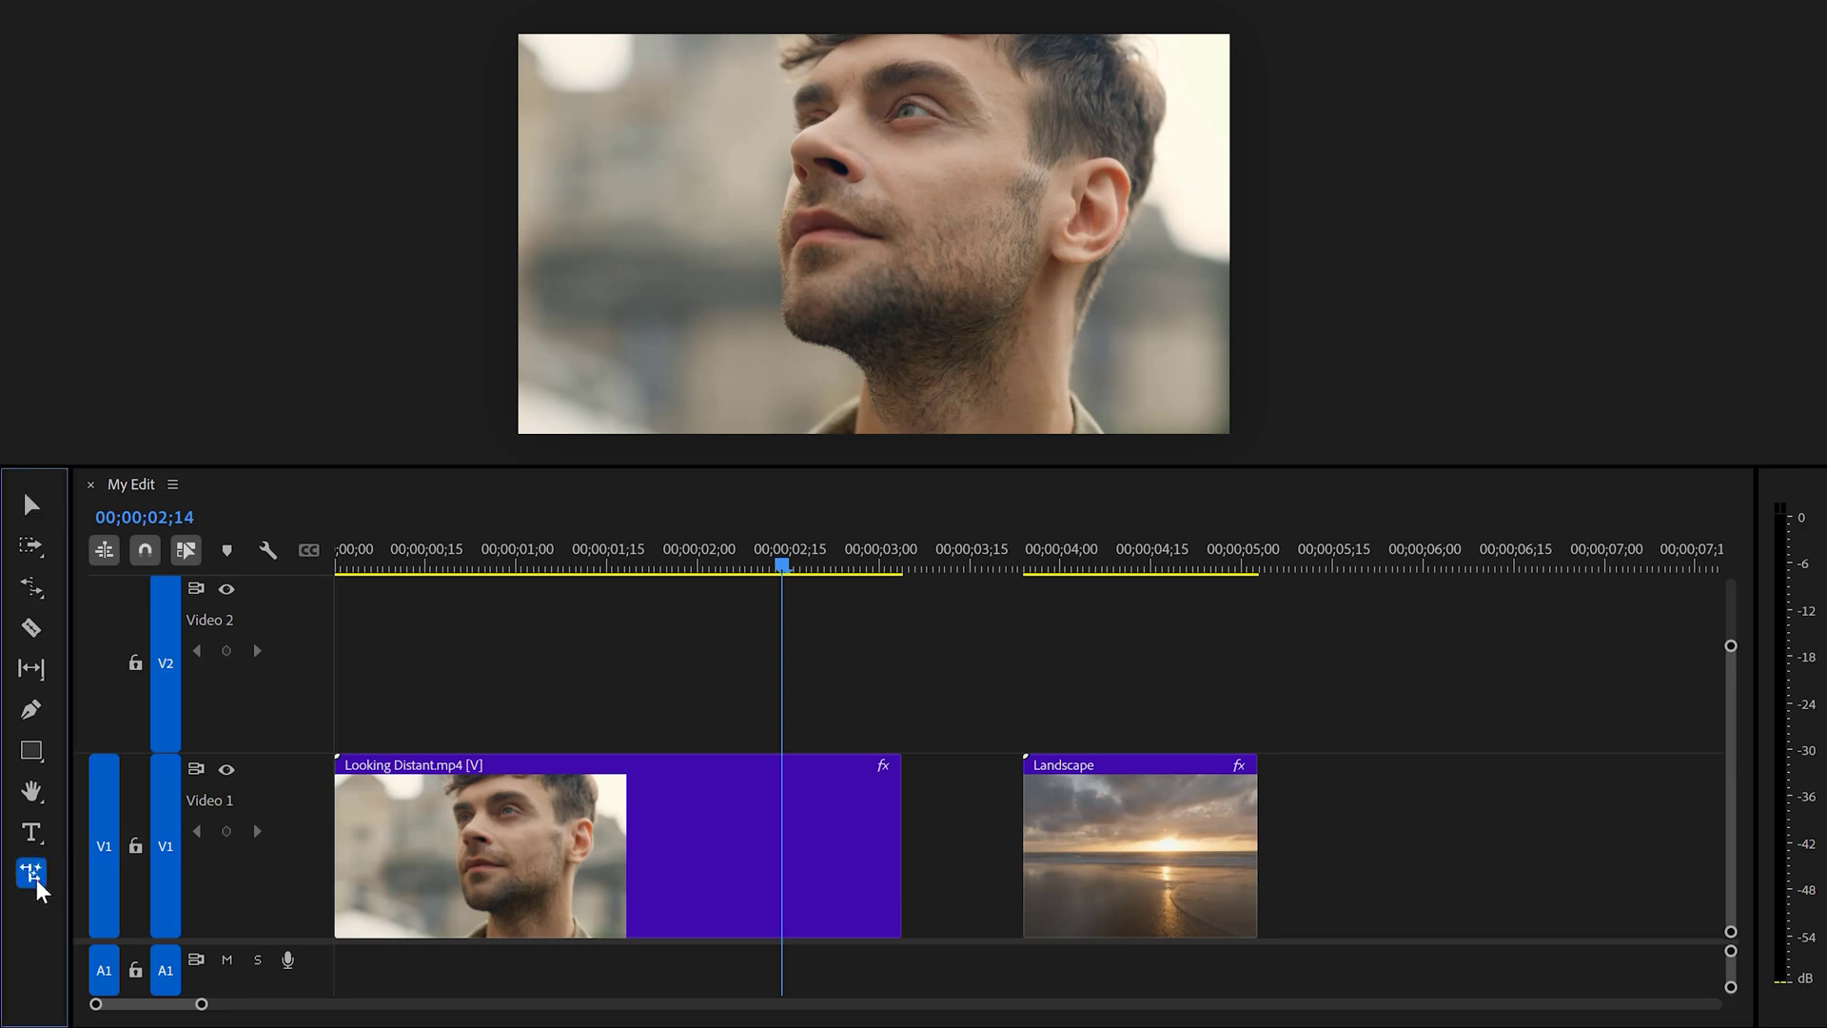
# Generate an extension from Looking Distant up to Landscape and scrub back to review it
pyautogui.moveTo(912, 825); pyautogui.dragTo(1021, 816)
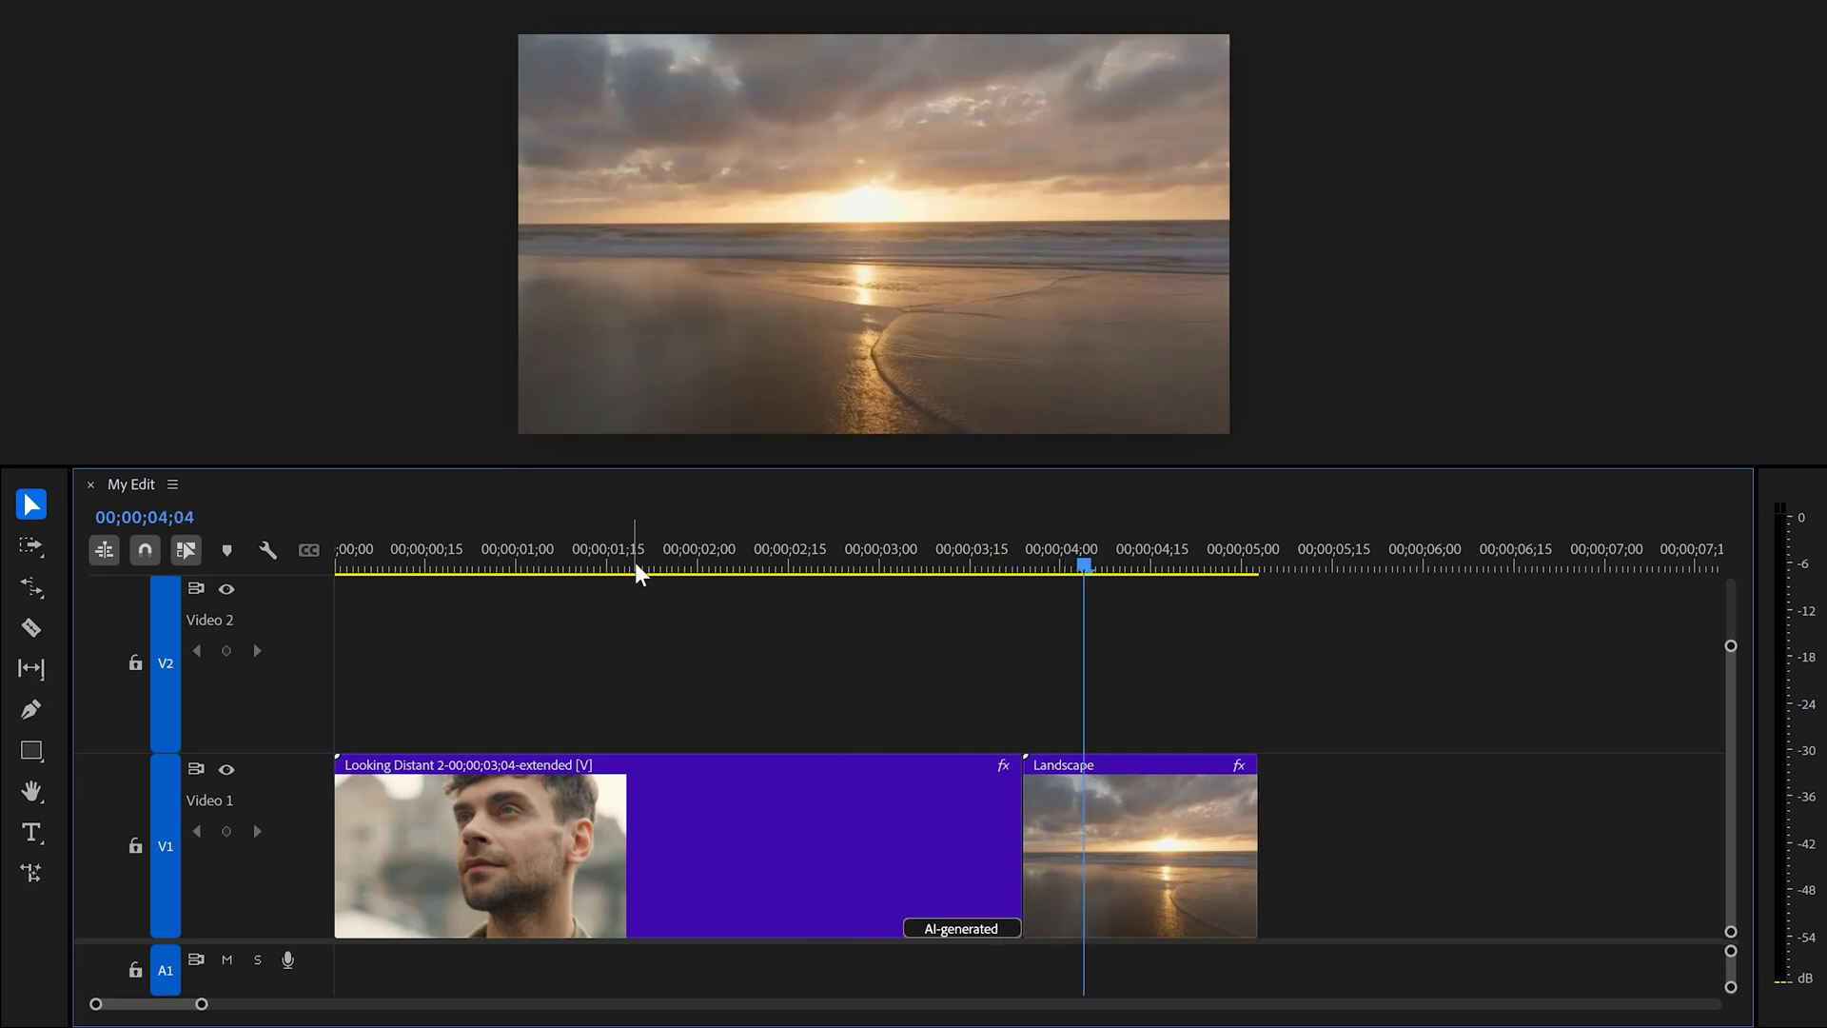
pyautogui.moveTo(775, 568); pyautogui.dragTo(899, 549)
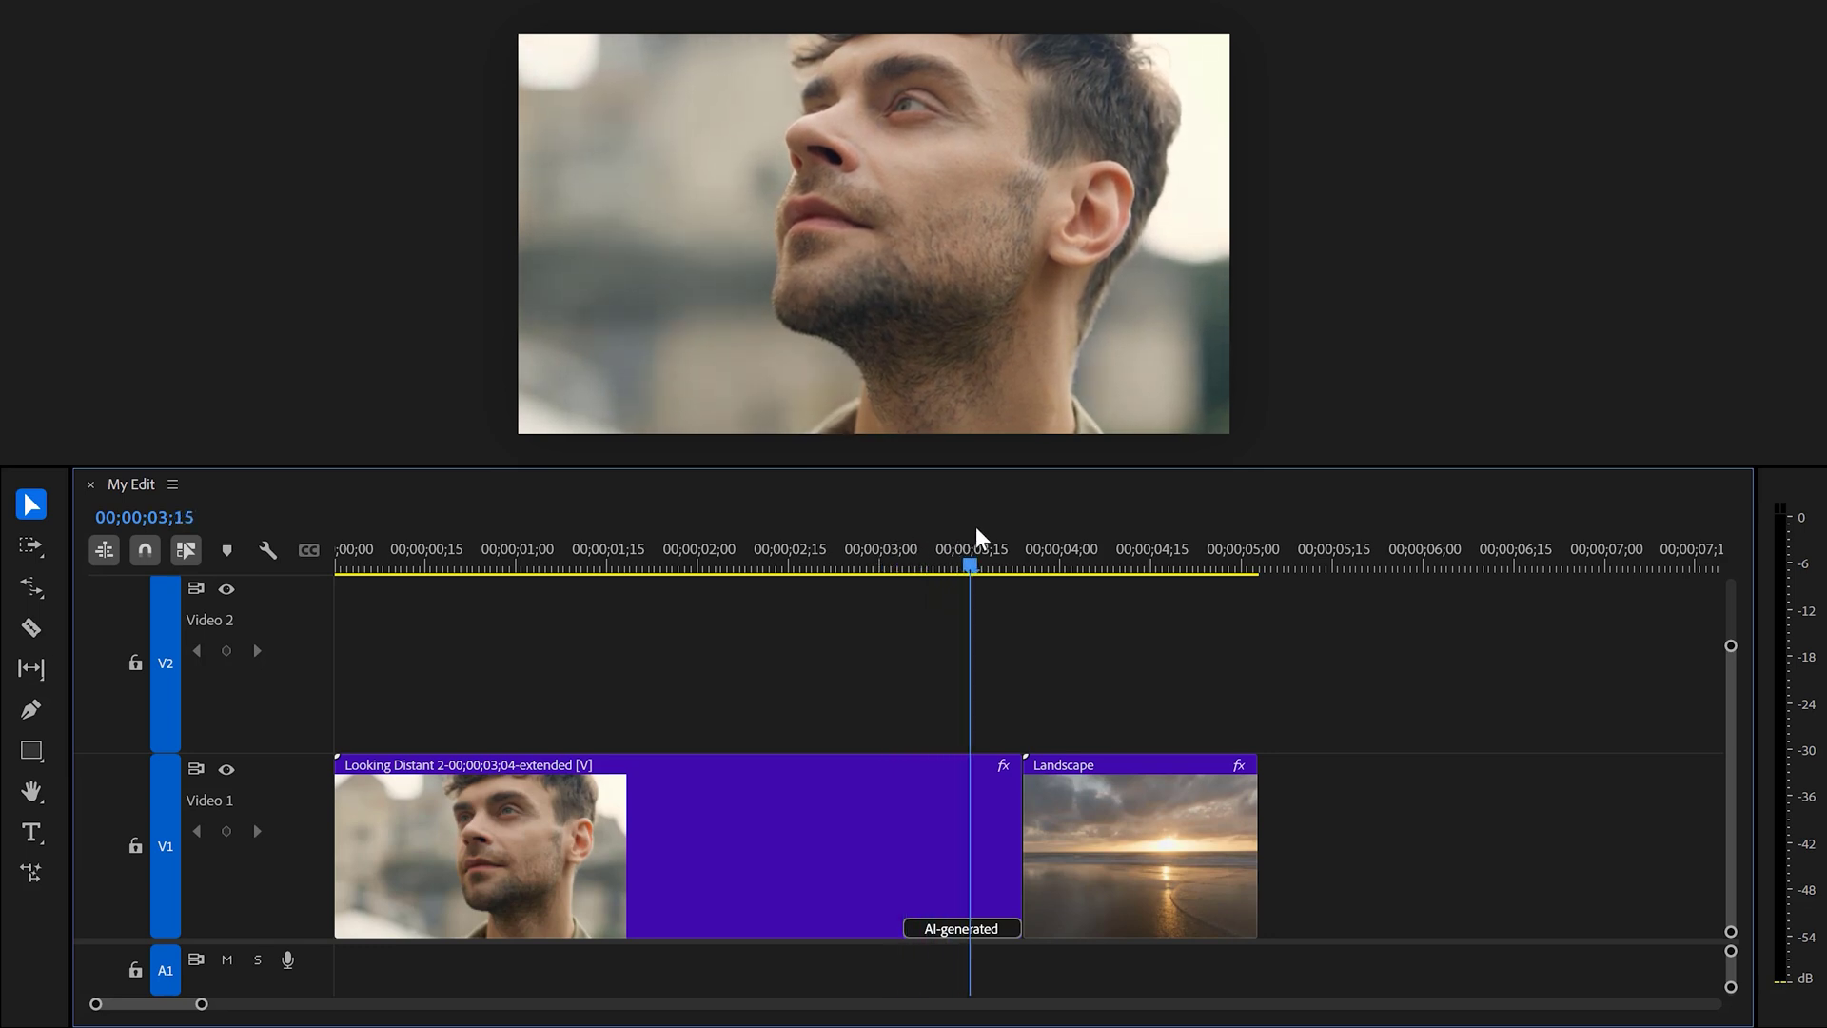
pyautogui.moveTo(966, 539); pyautogui.dragTo(820, 543)
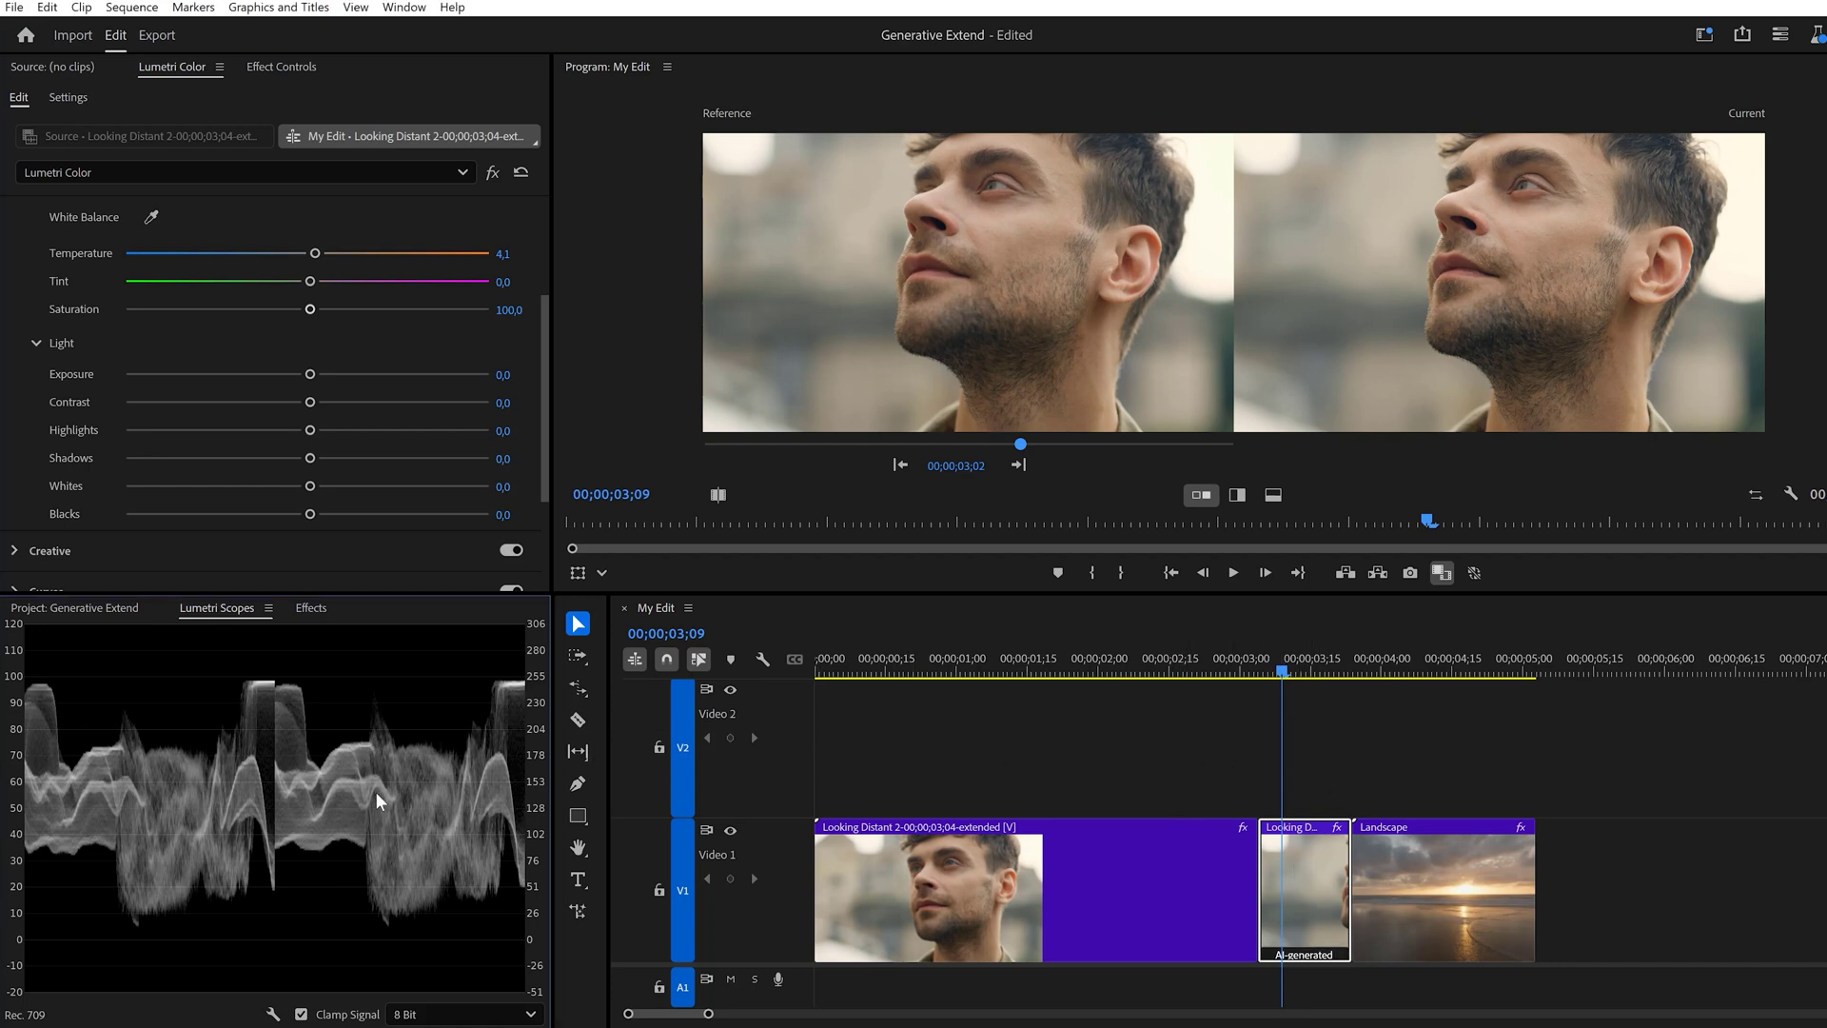
# Raise the AI-generated extension's Highlights to 8,5 in Lumetri Color
pyautogui.moveTo(312, 436); pyautogui.dragTo(325, 435)
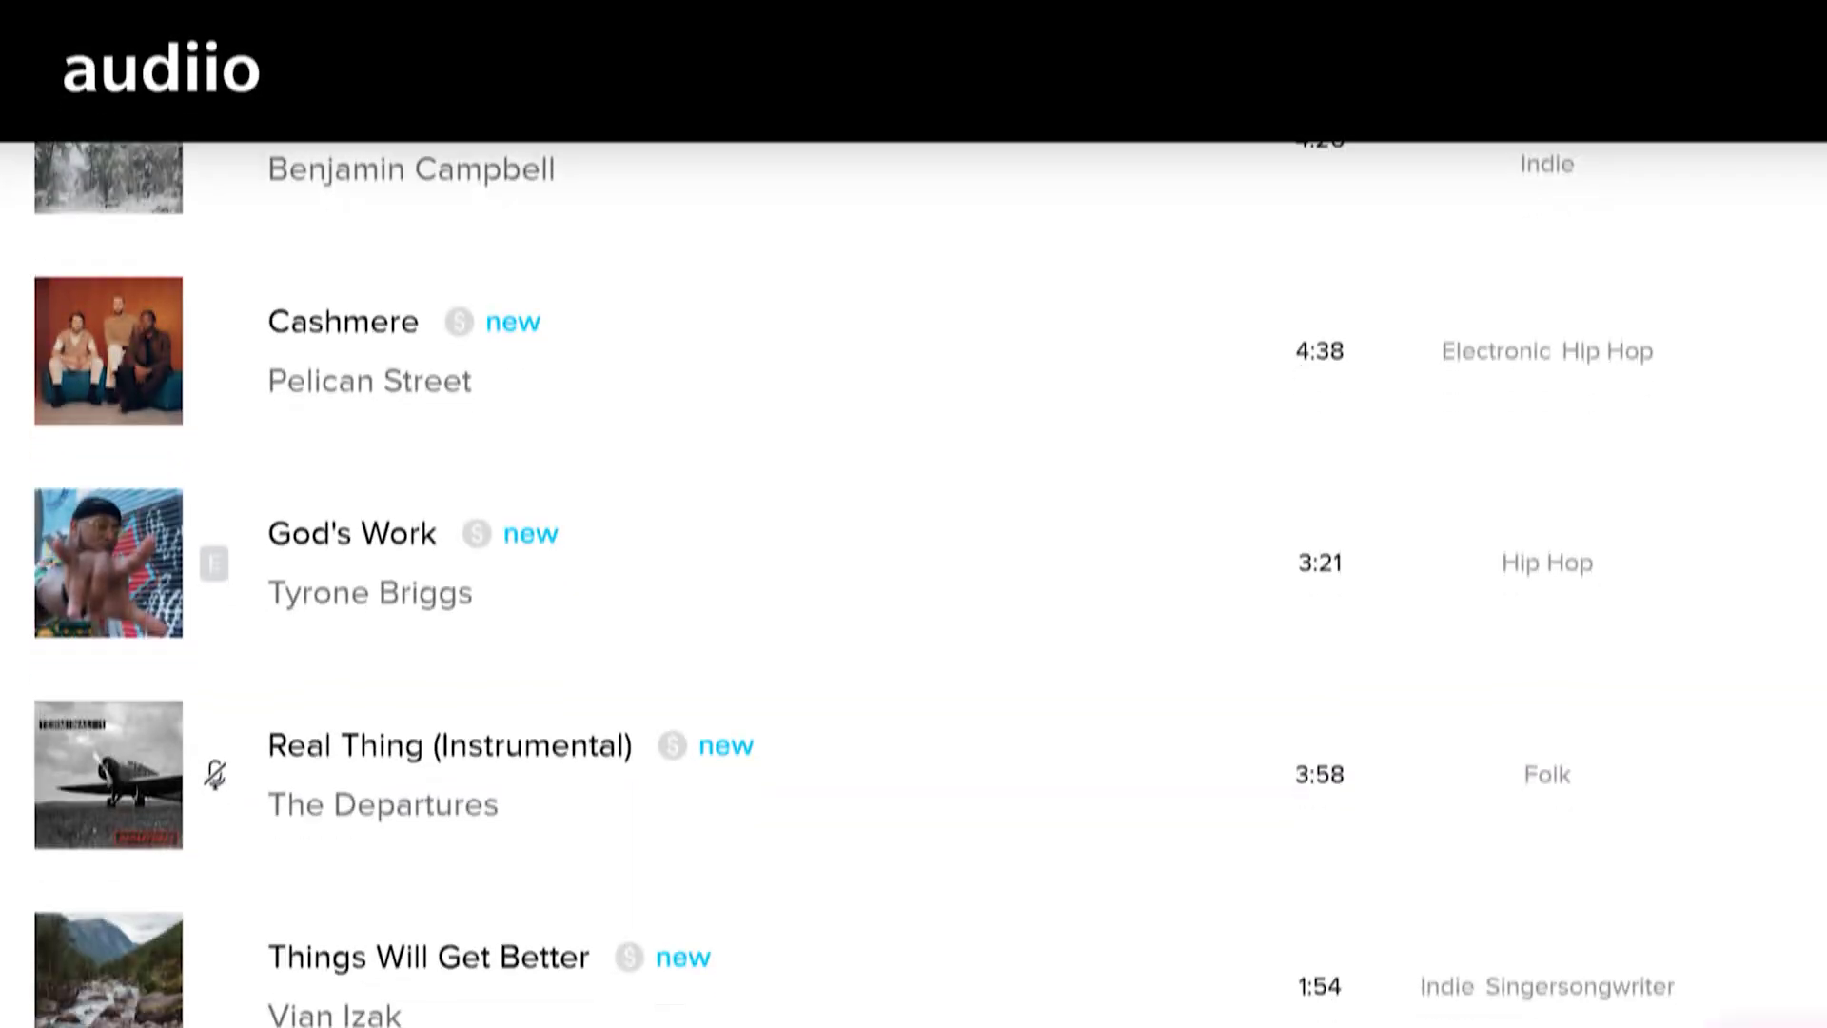
# Scroll down through audiio's music catalogue track list
pyautogui.scroll(-5, 913, 571)
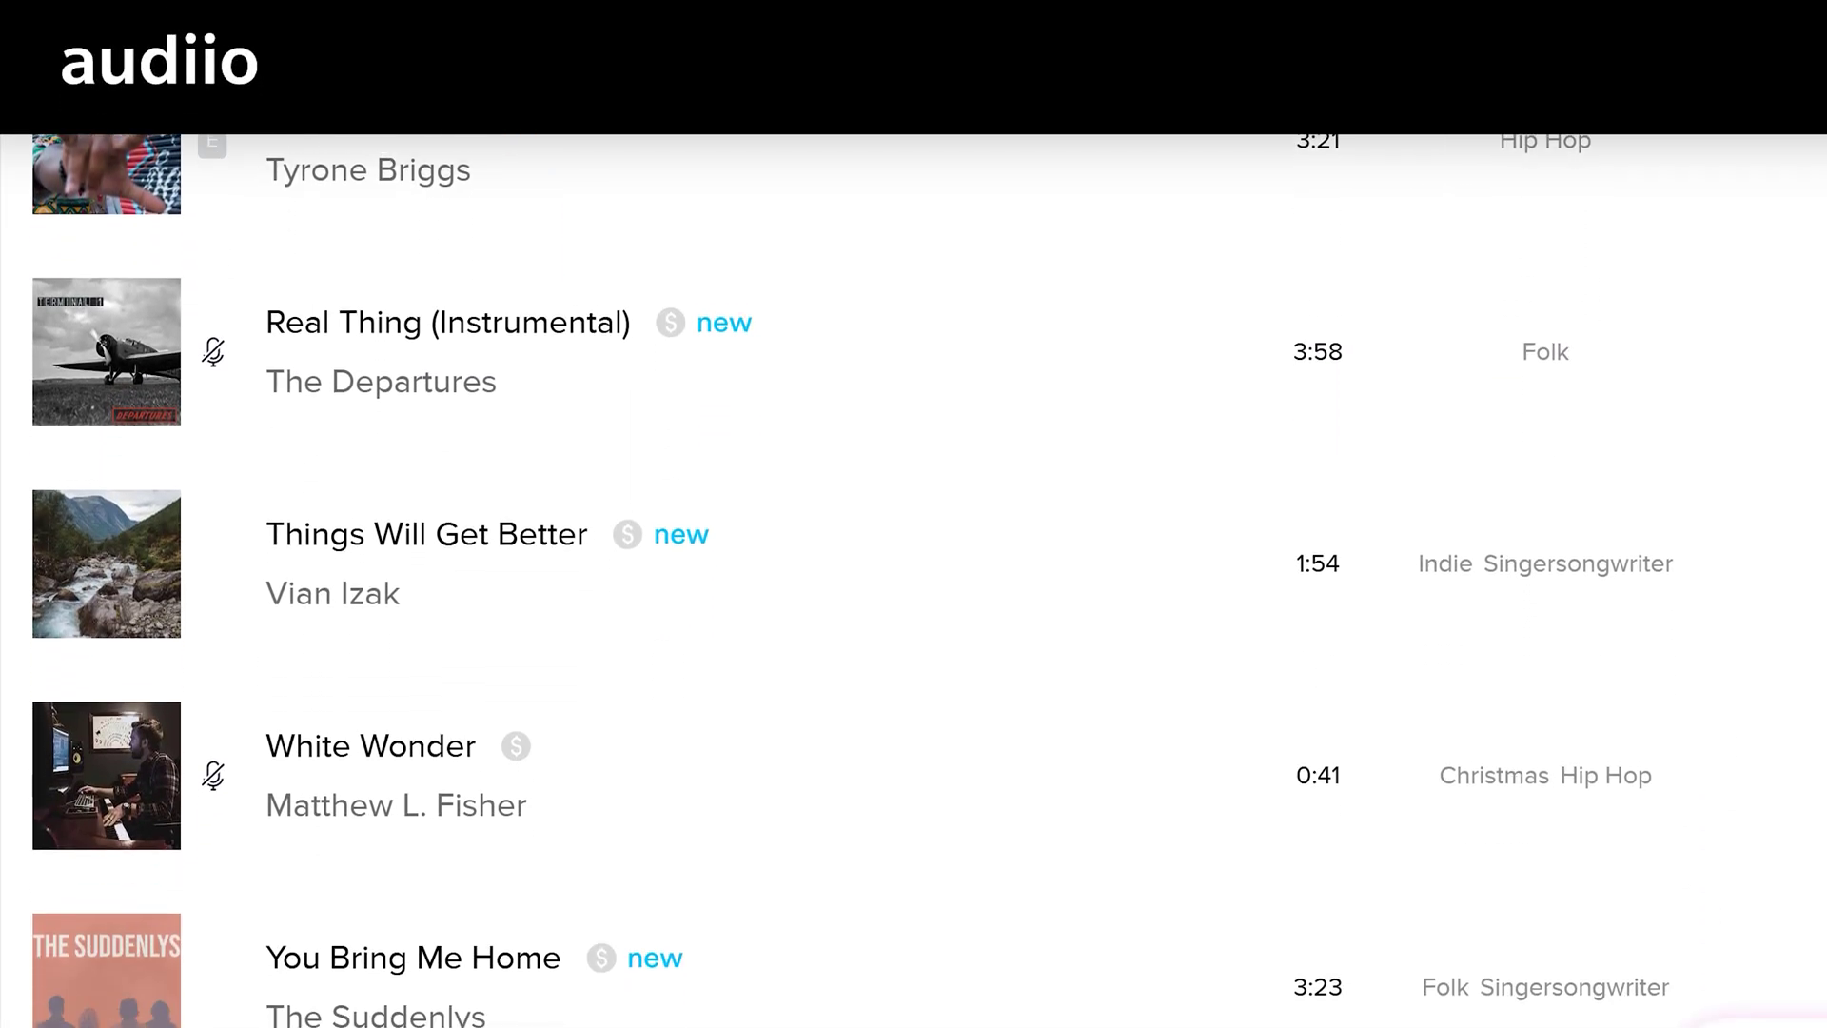
pyautogui.scroll(-5, 913, 571)
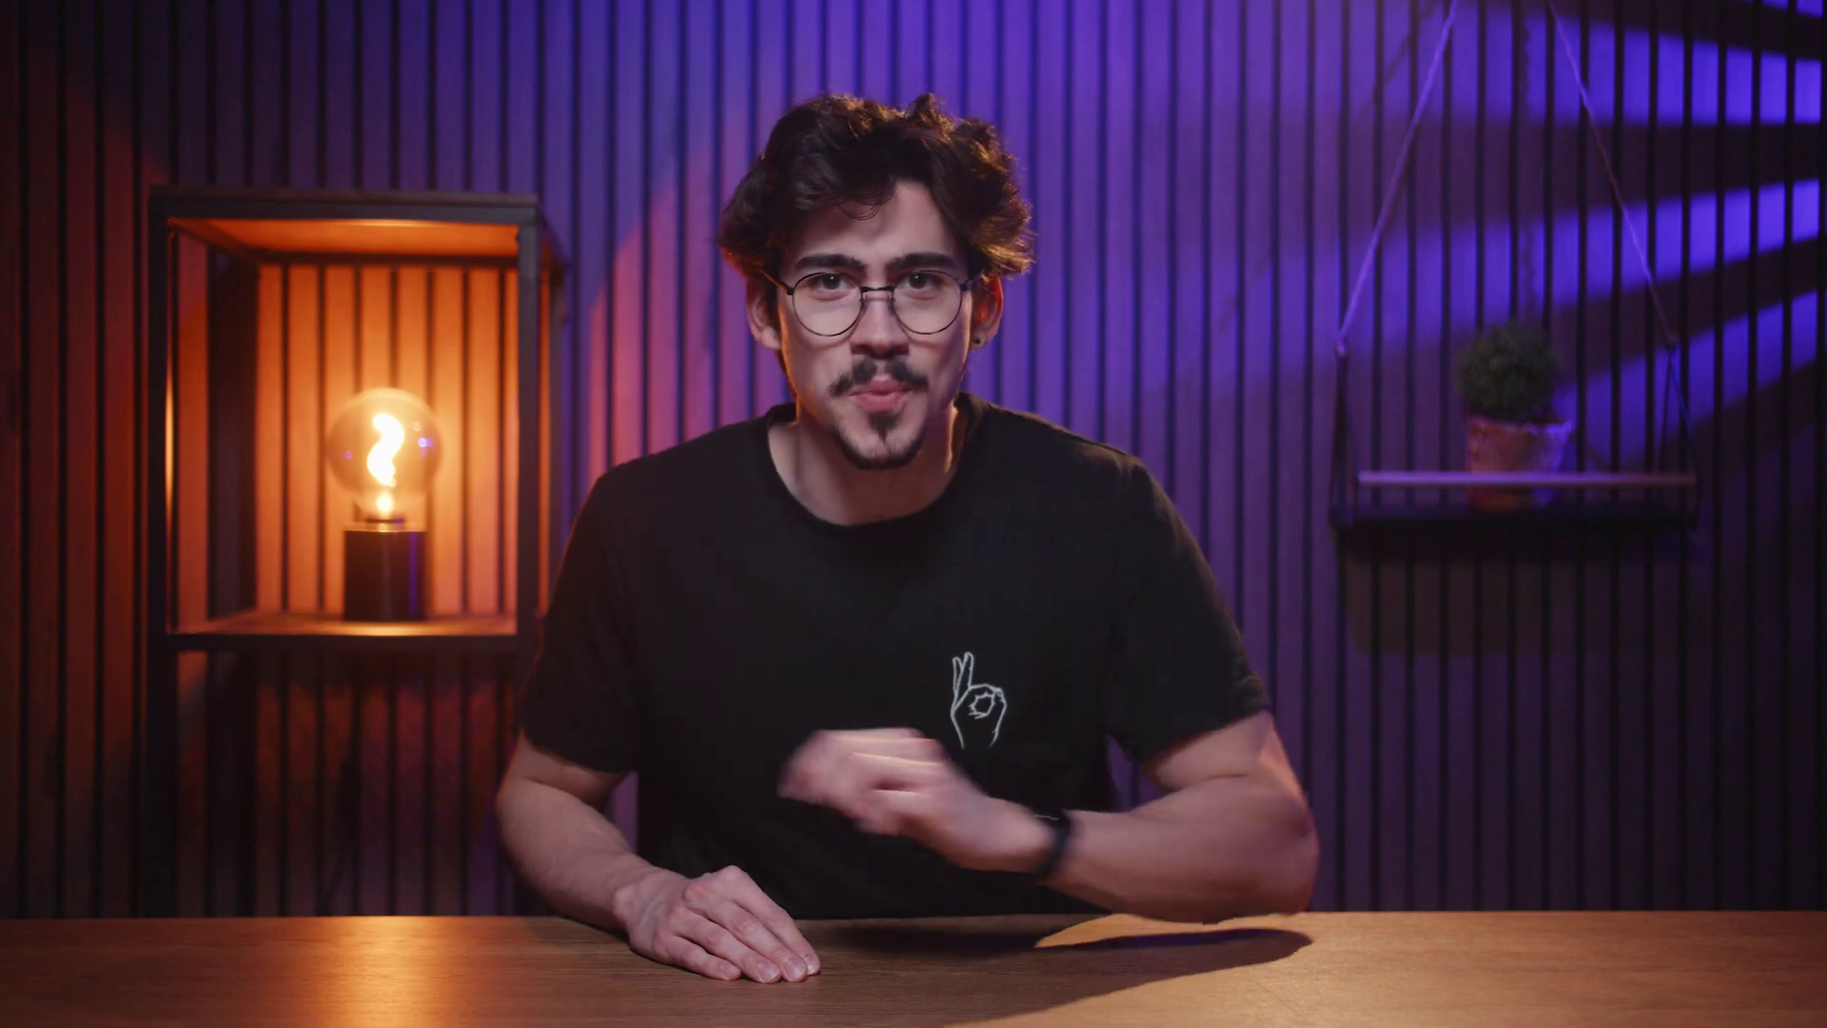
# Write the Hans AI prompt 'Cinematic music, intense, str…' describing cinematic music
pyautogui.write('R')
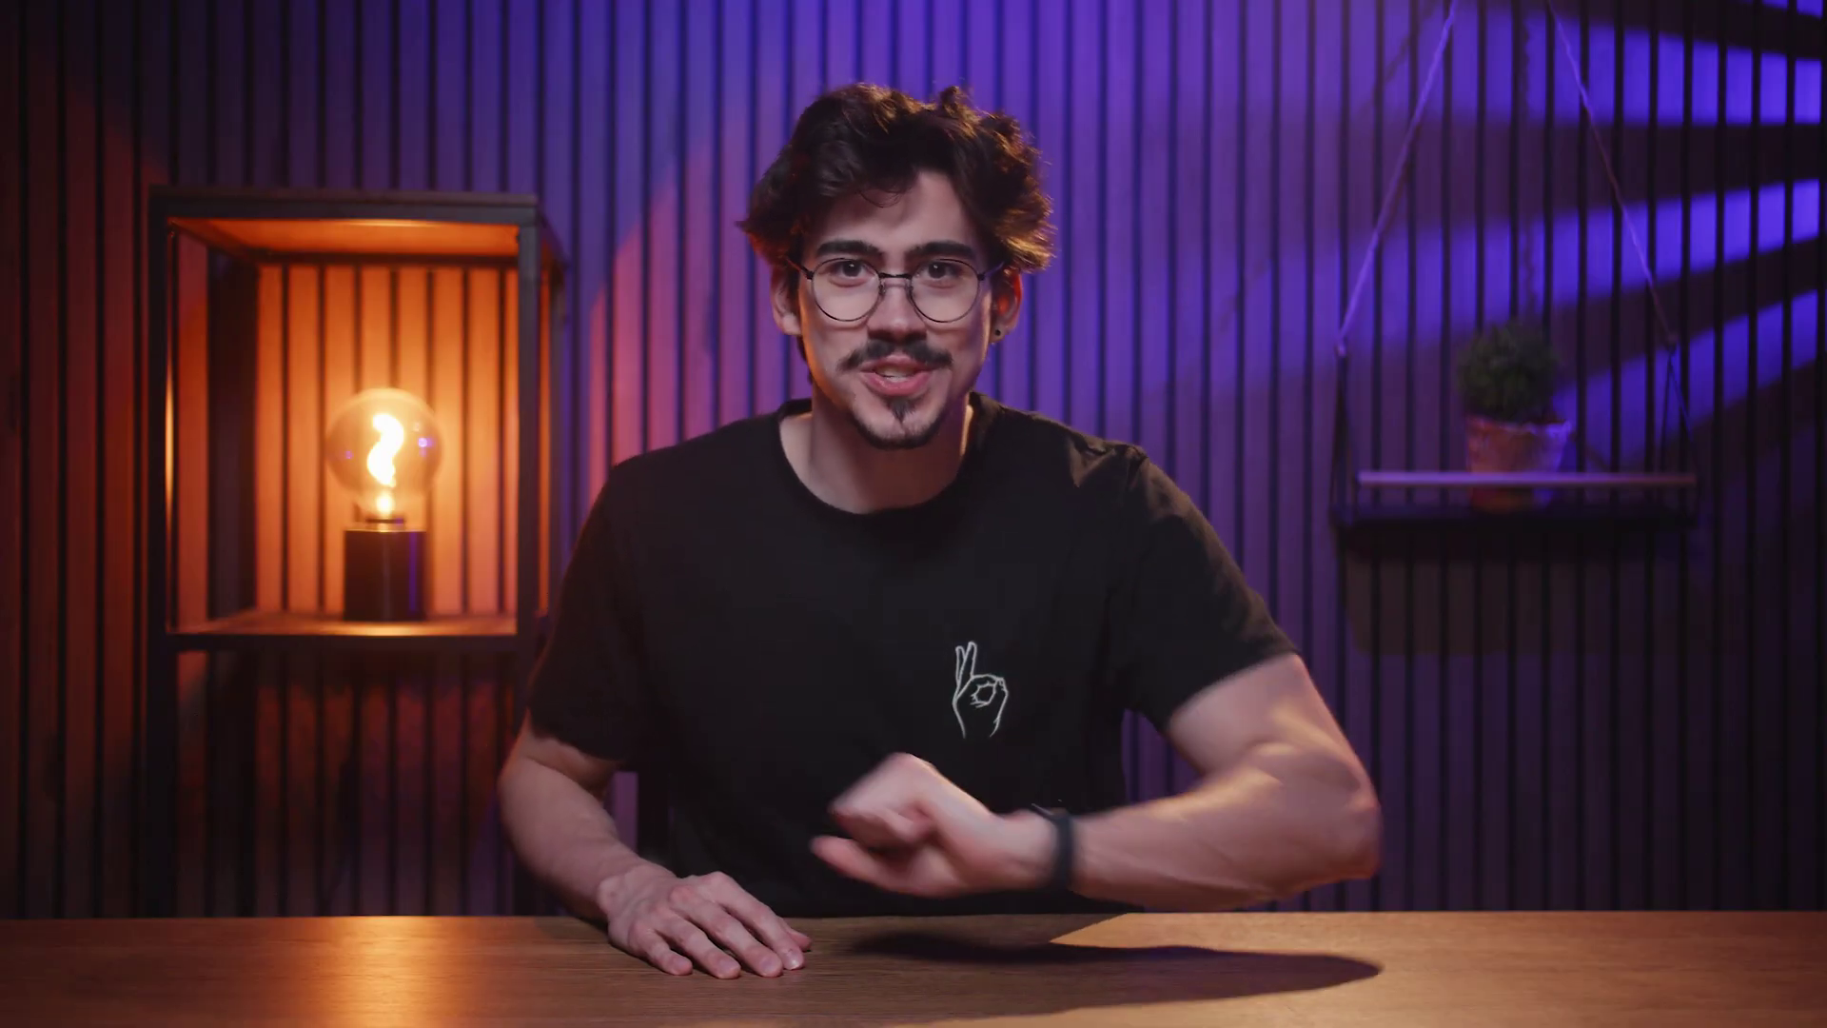
pyautogui.write('Cin')
pyautogui.write('ematic music,')
pyautogui.write(' intense,')
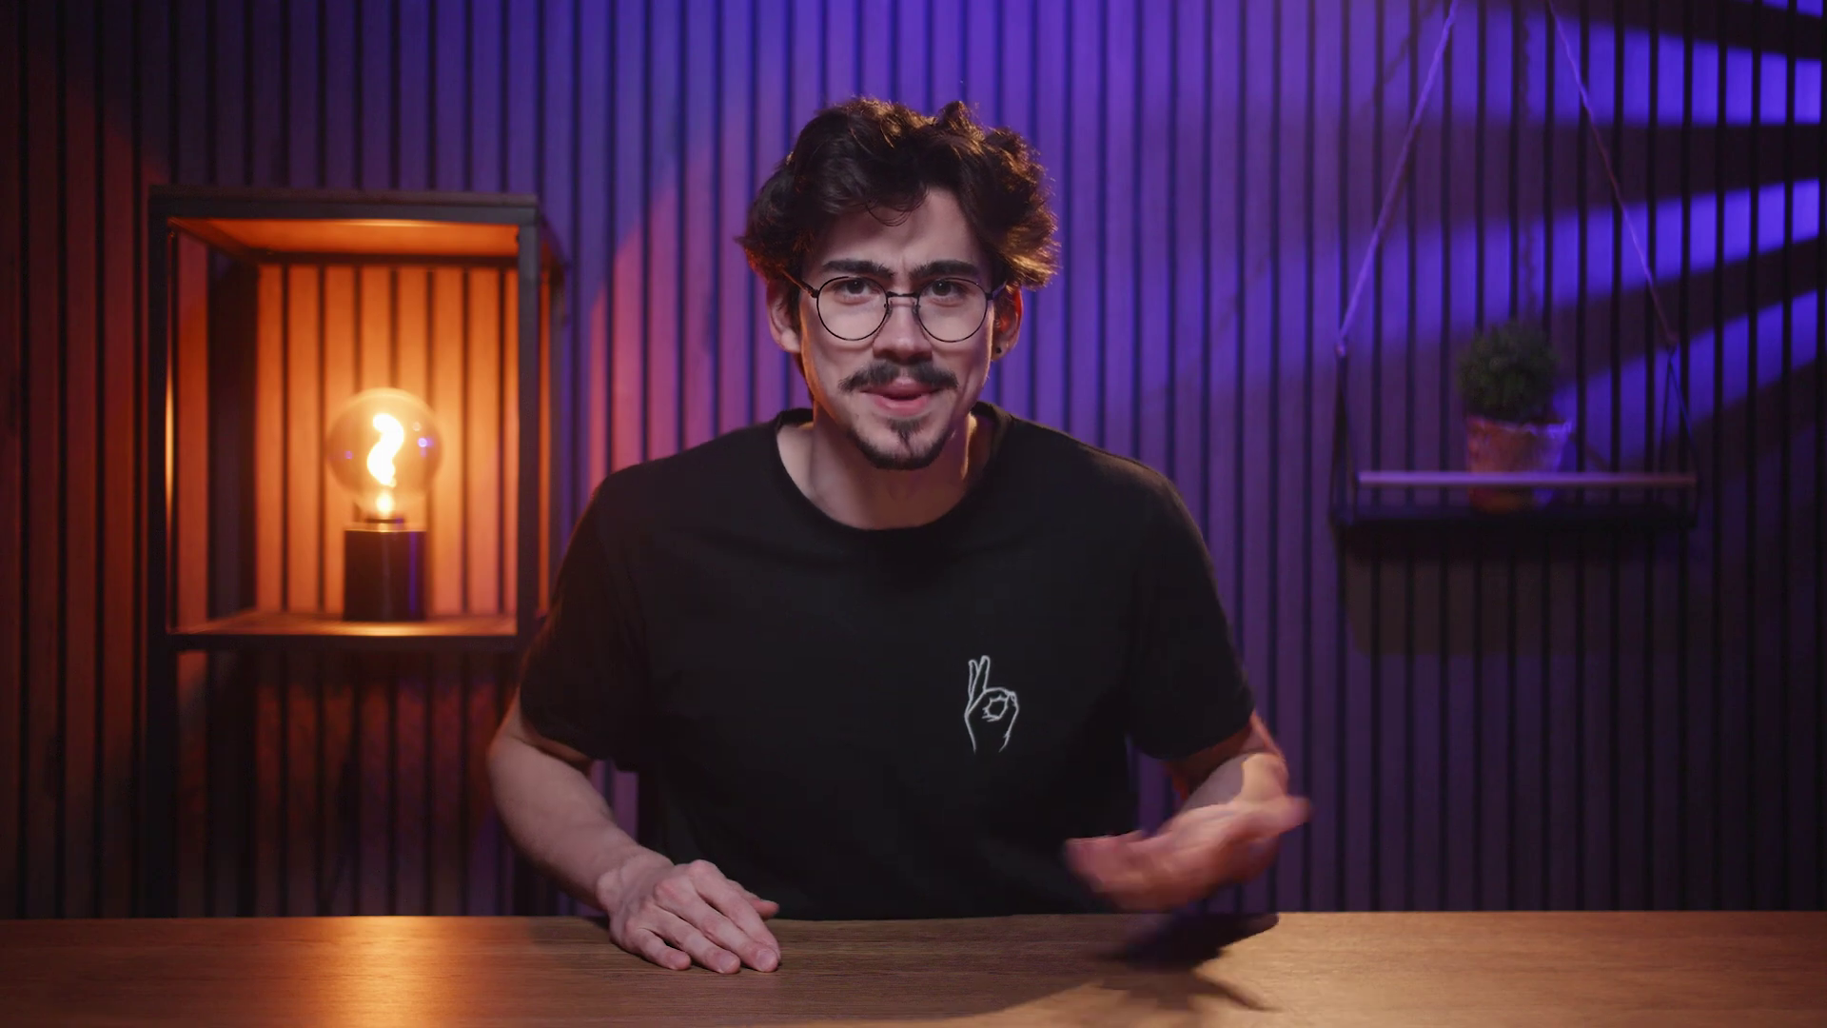
pyautogui.write('tic music, intense, str')
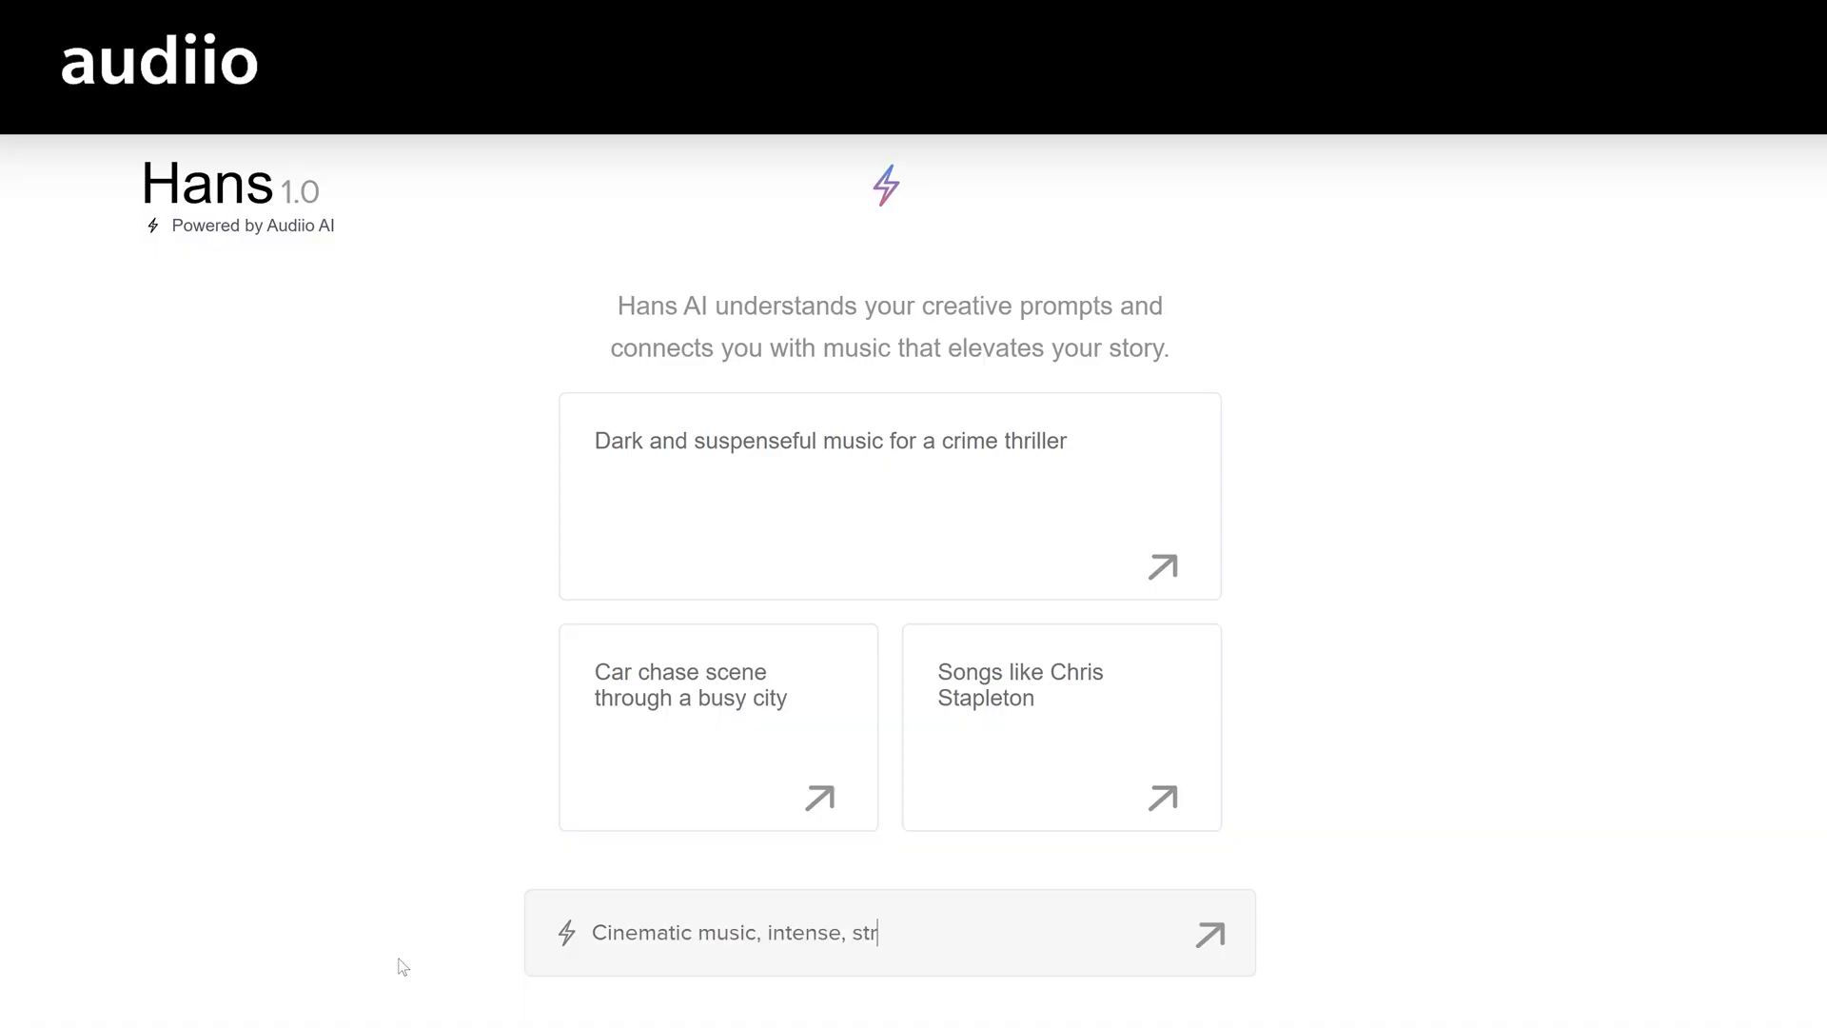
# Submit the cinematic music prompt to Hans AI for song recommendations
pyautogui.press('Return')
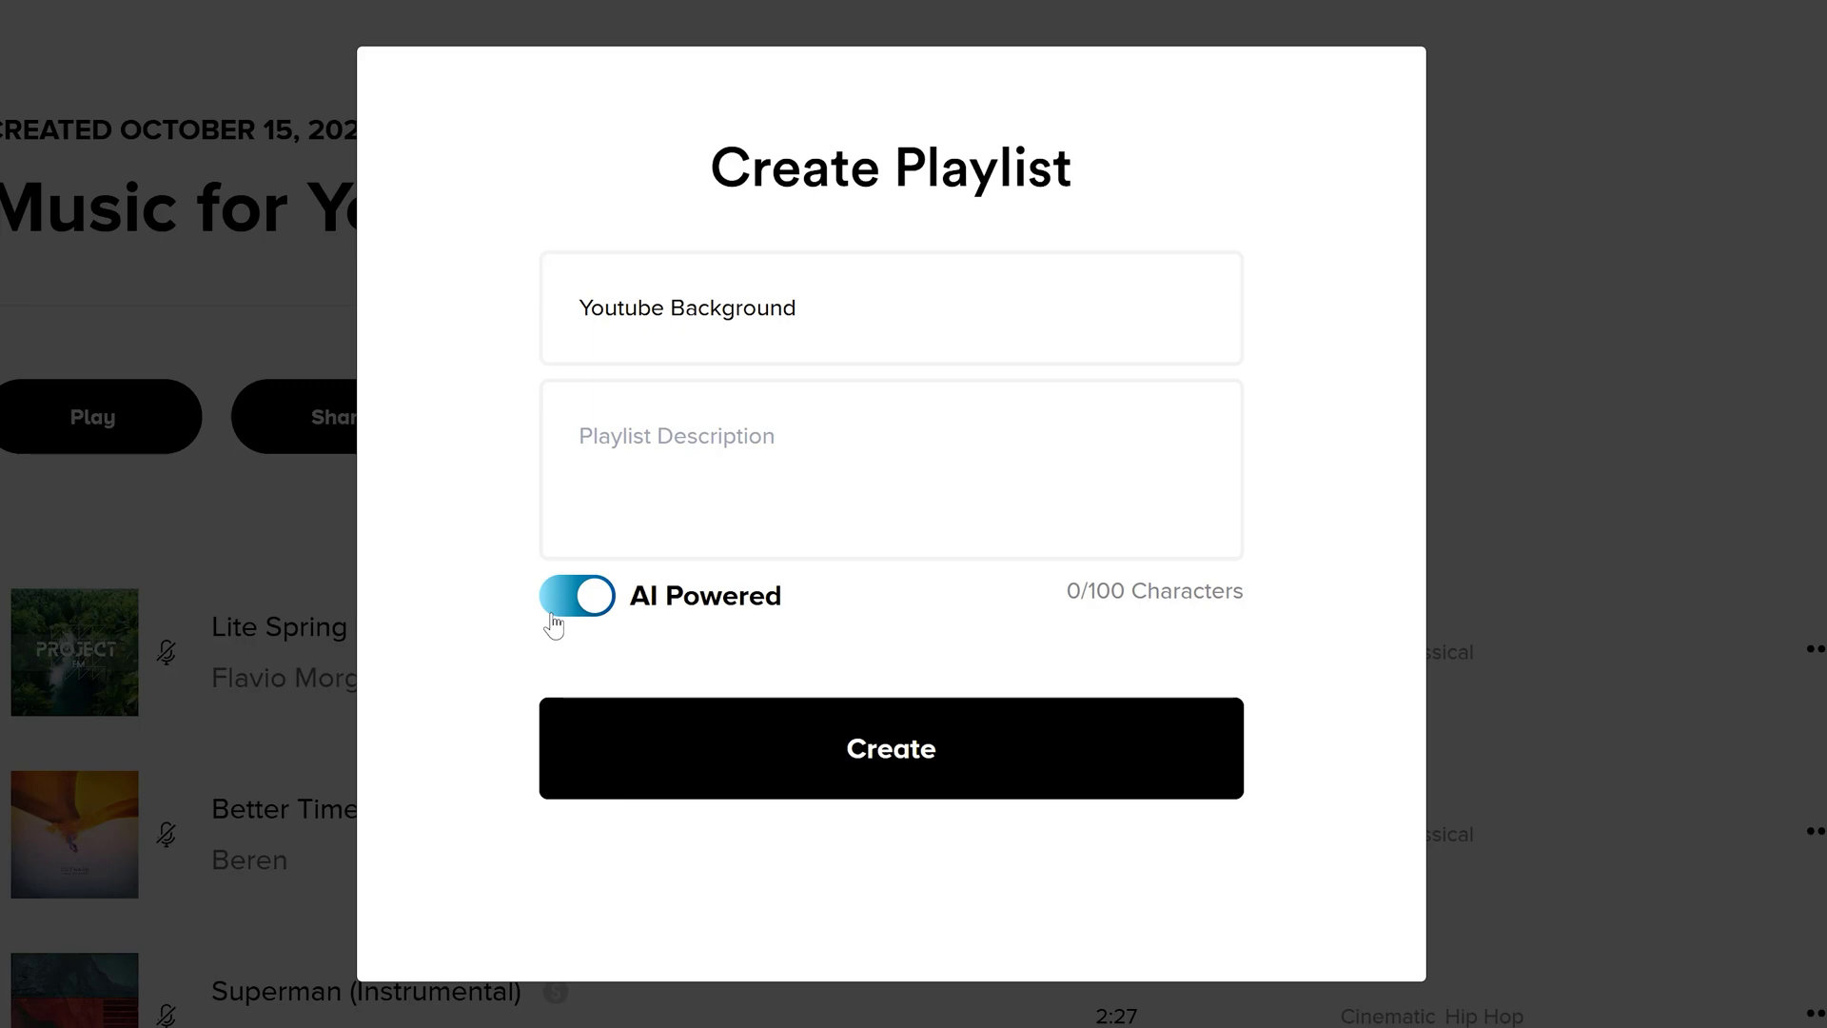
# Create the AI-powered Youtube Background playlist
pyautogui.click(844, 746)
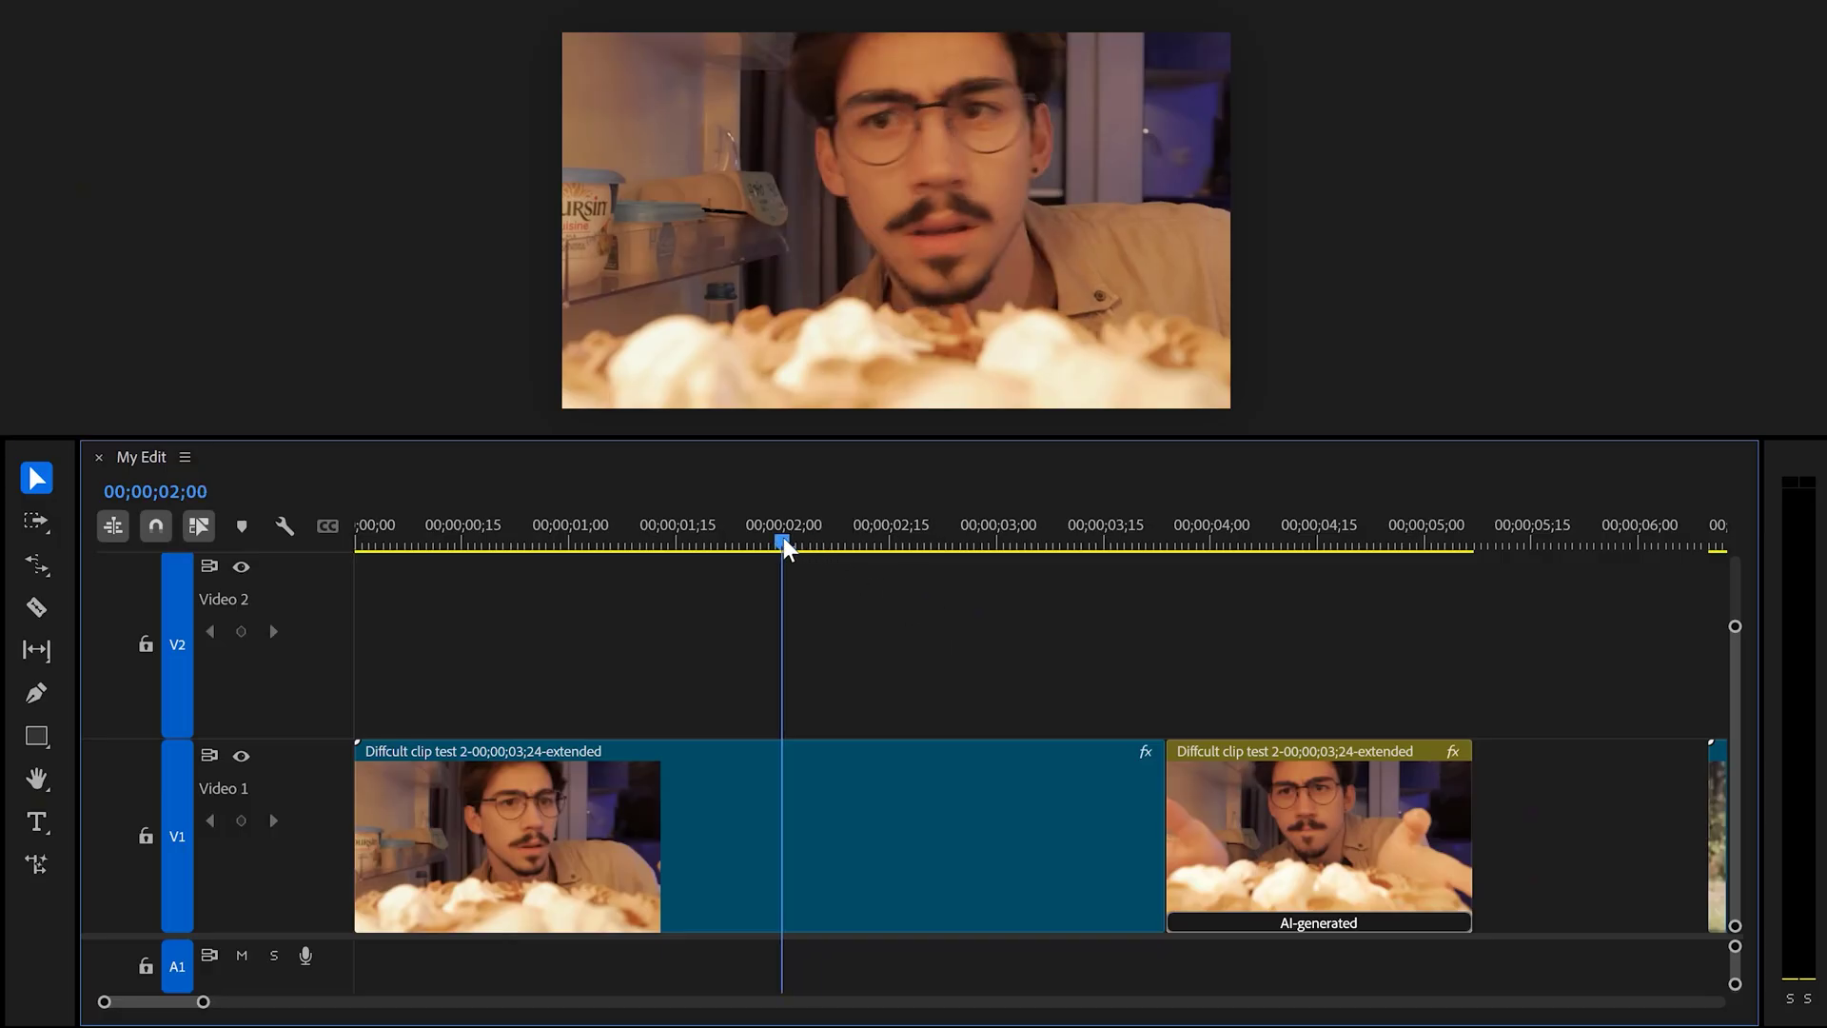
# Play and scrub through Diffcult clip test 1 to review its AI-generated extension
pyautogui.press('space')
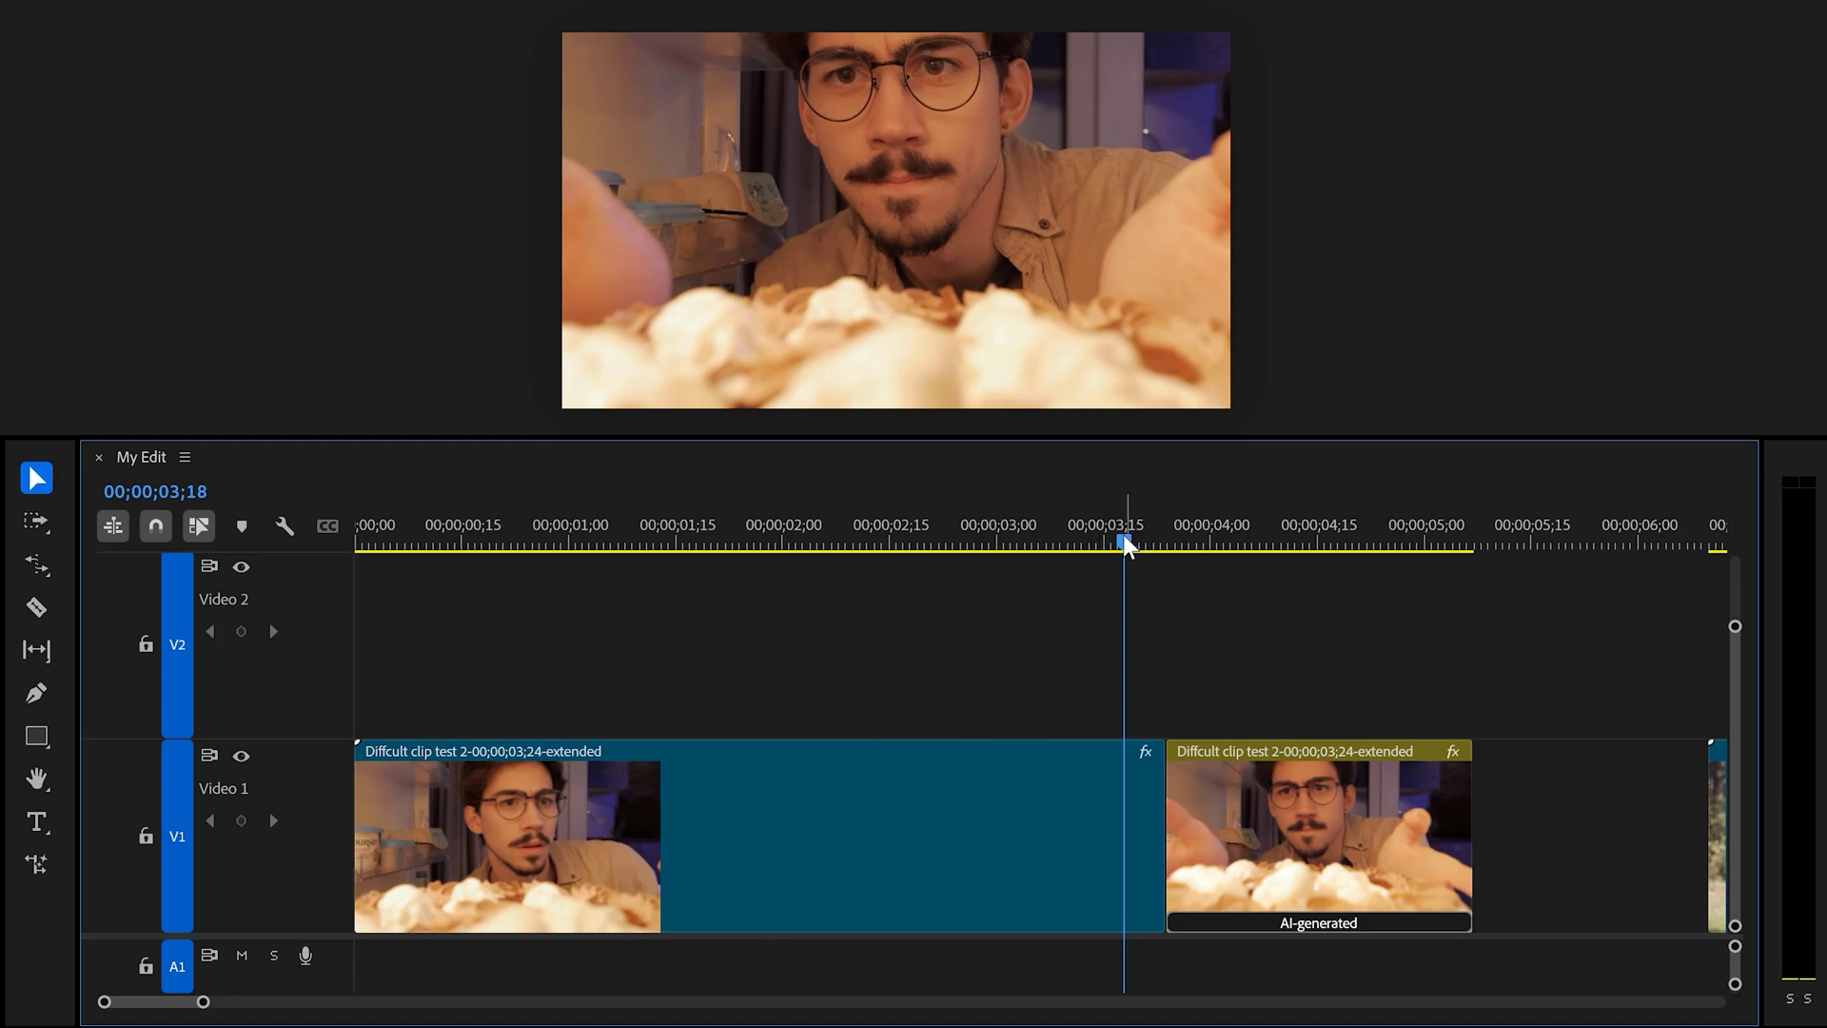
pyautogui.moveTo(1124, 543); pyautogui.dragTo(870, 544)
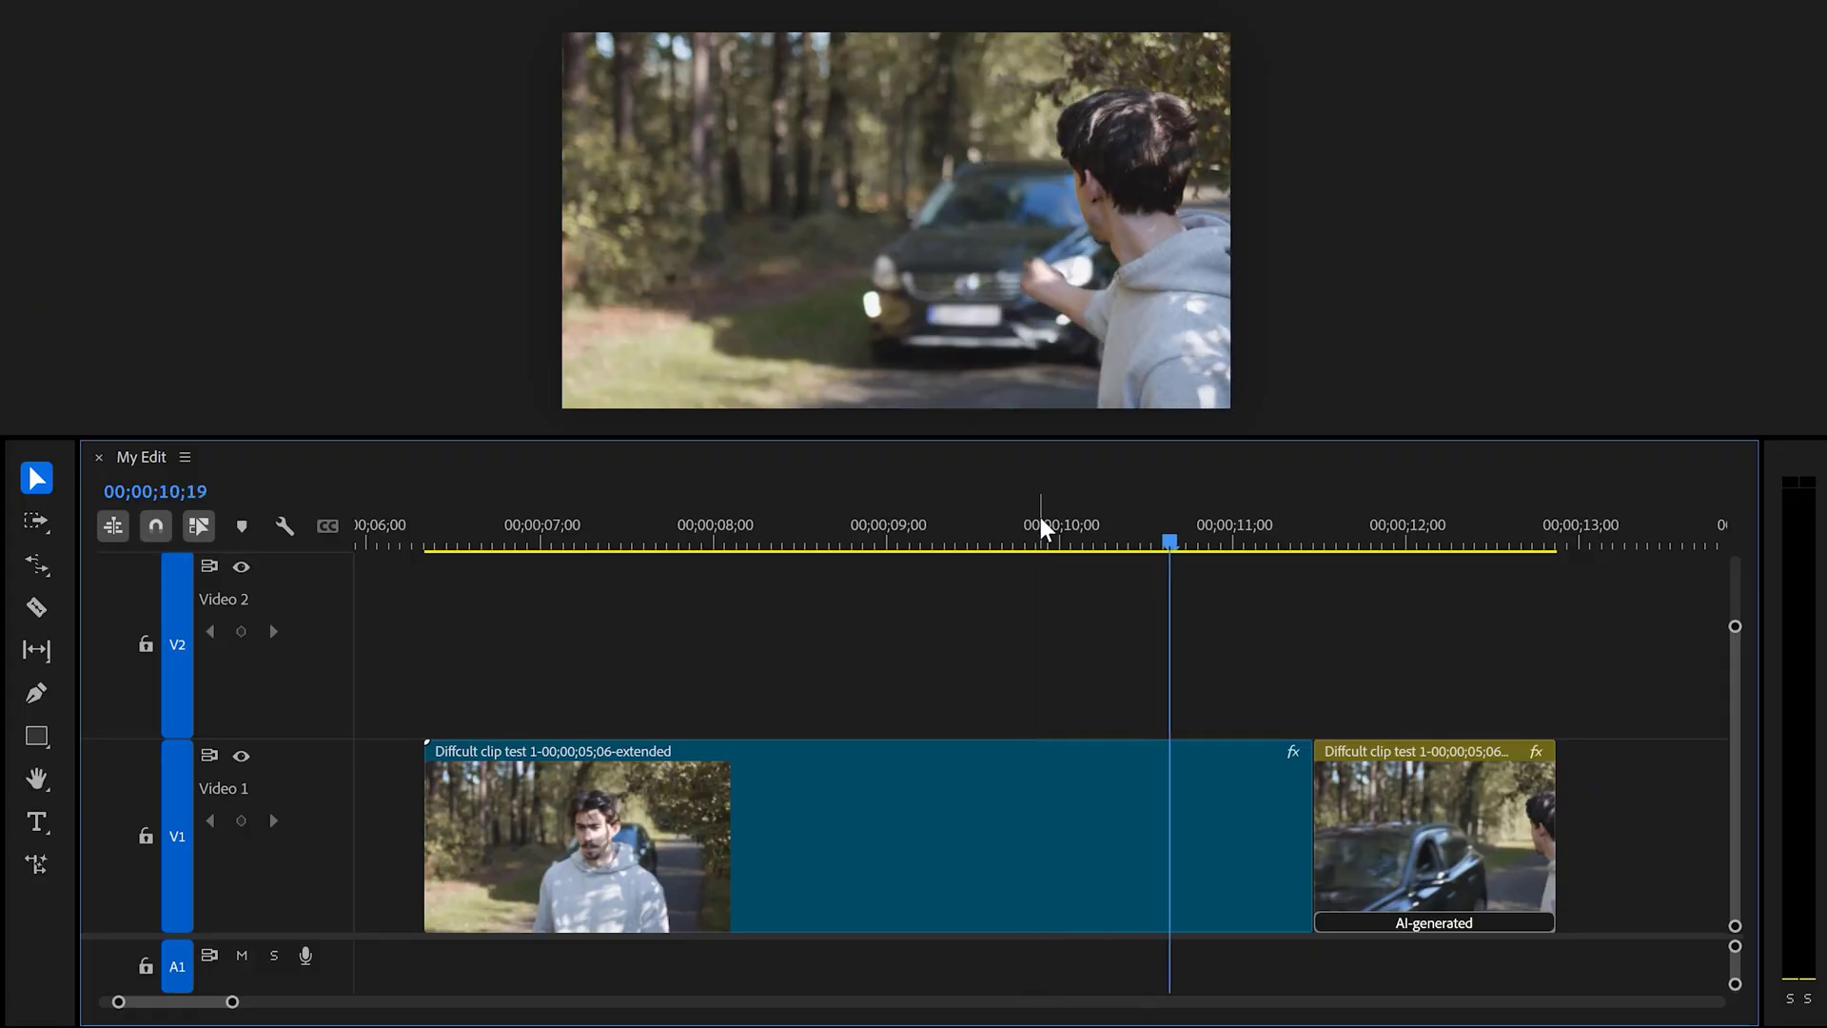
pyautogui.moveTo(1057, 518)
pyautogui.mouseDown()
pyautogui.moveTo(1139, 518)
pyautogui.moveTo(1077, 520)
pyautogui.mouseUp()
pyautogui.press('space')
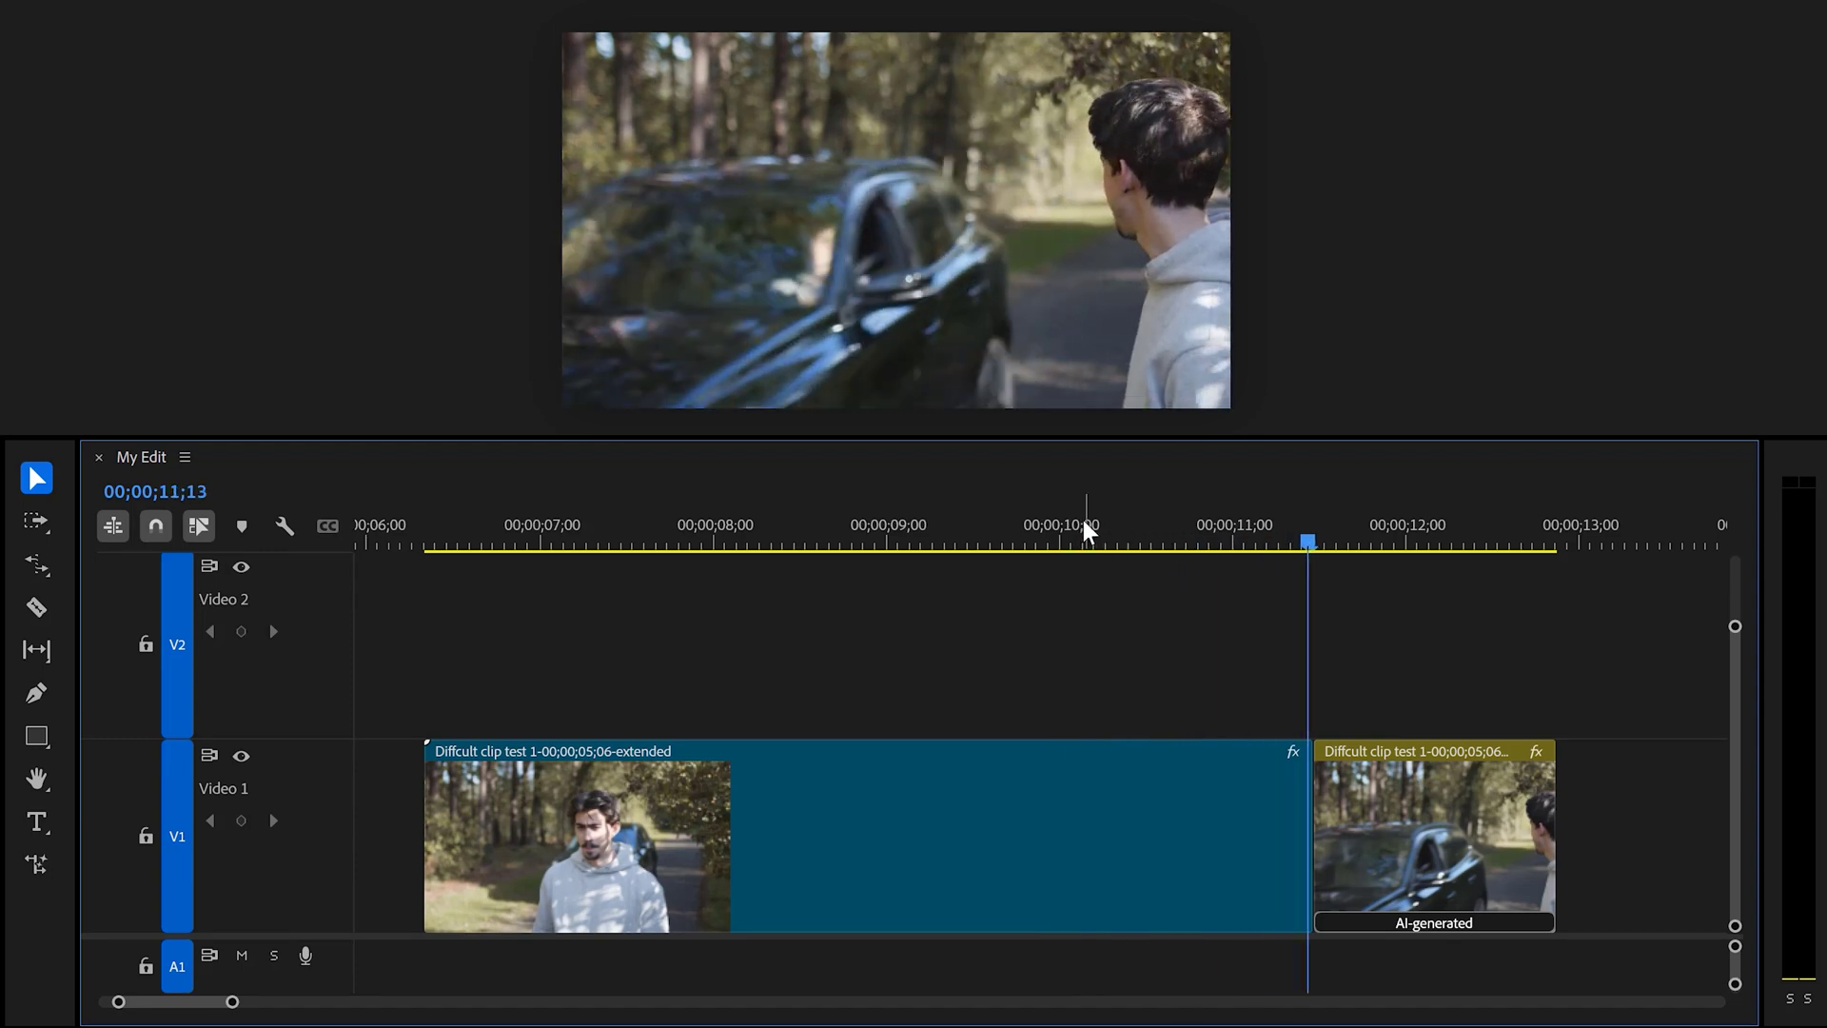
# Replay the cut into the AI-generated extension twice from the ruler just before it
pyautogui.click(1083, 520)
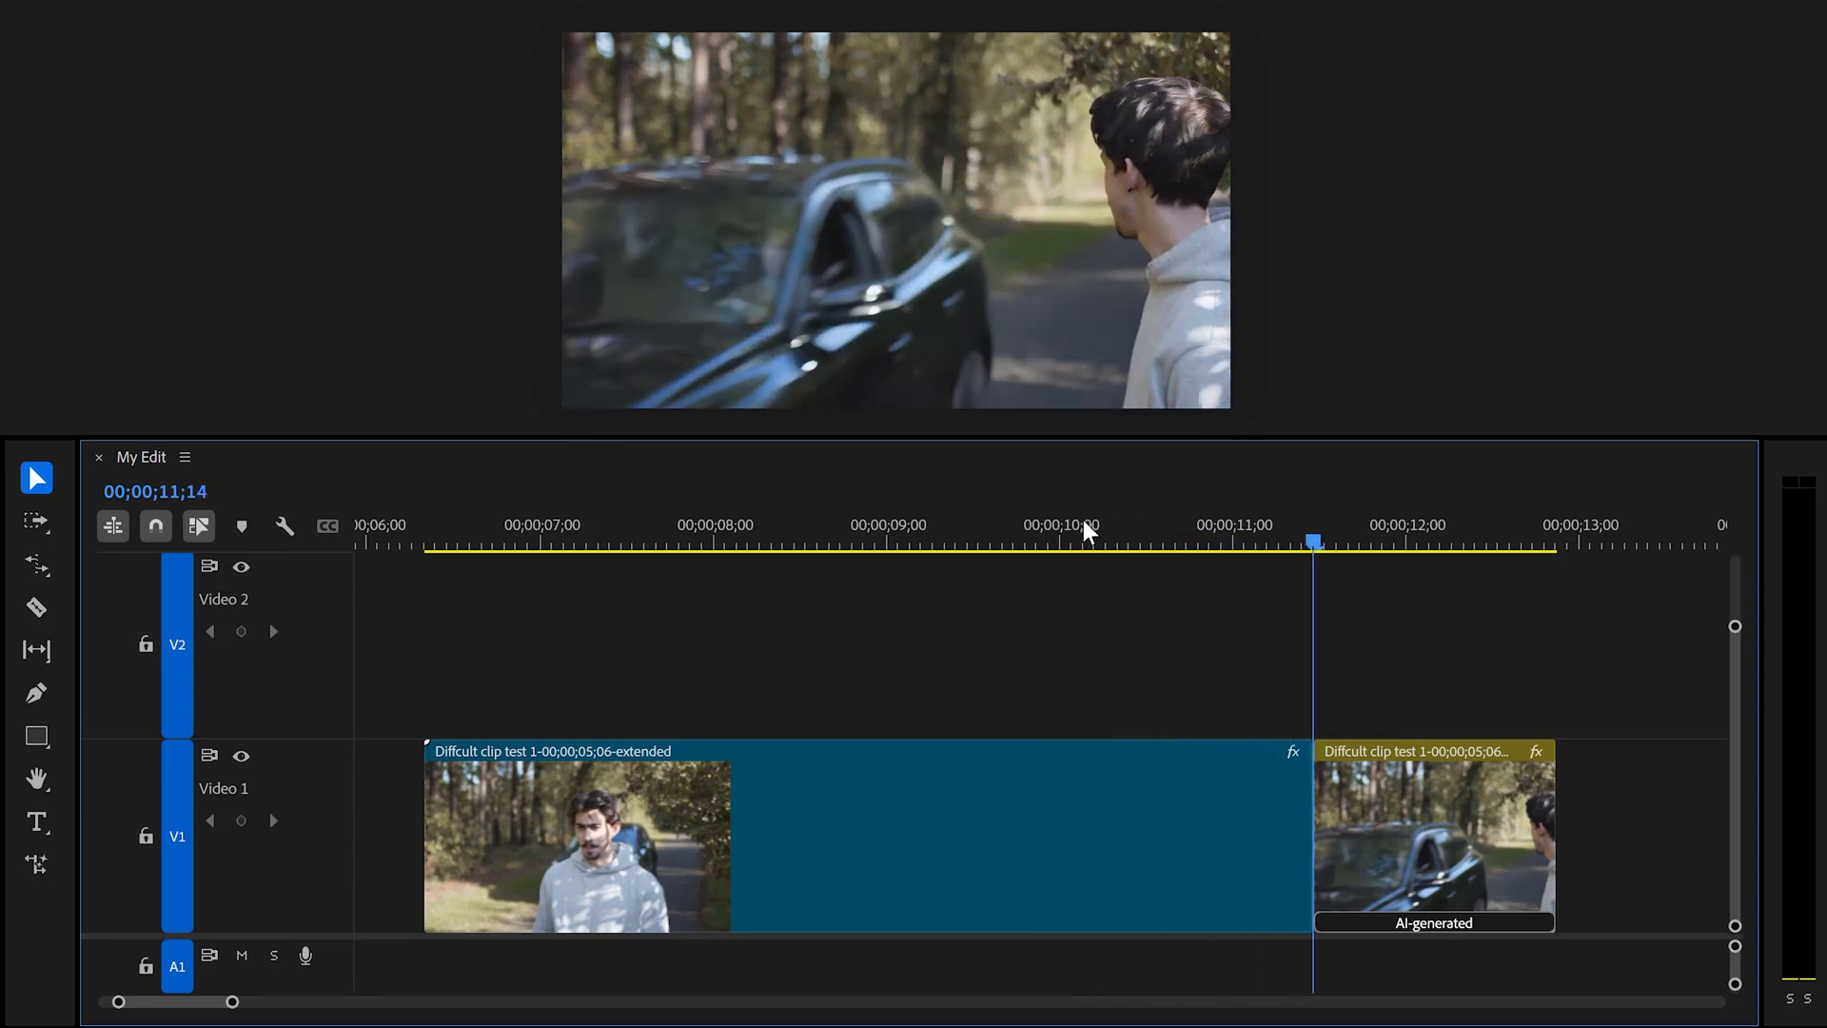
pyautogui.click(1083, 520)
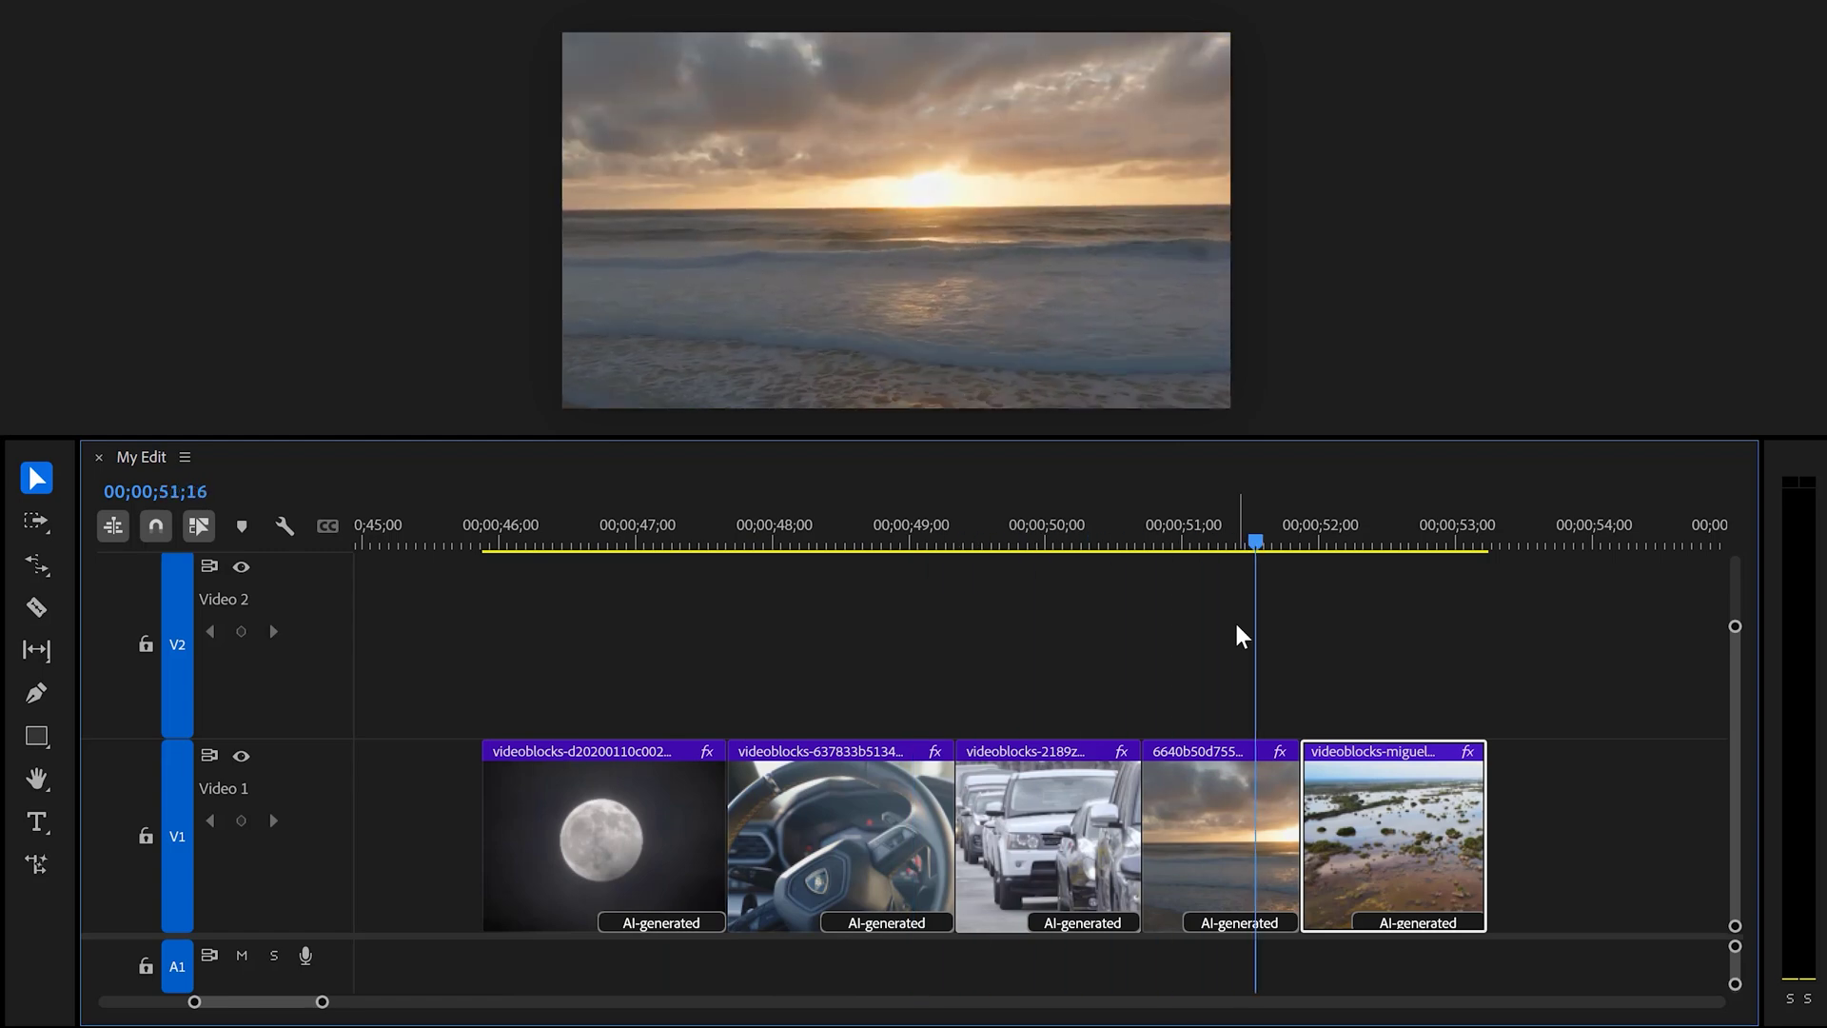
pyautogui.press('space')
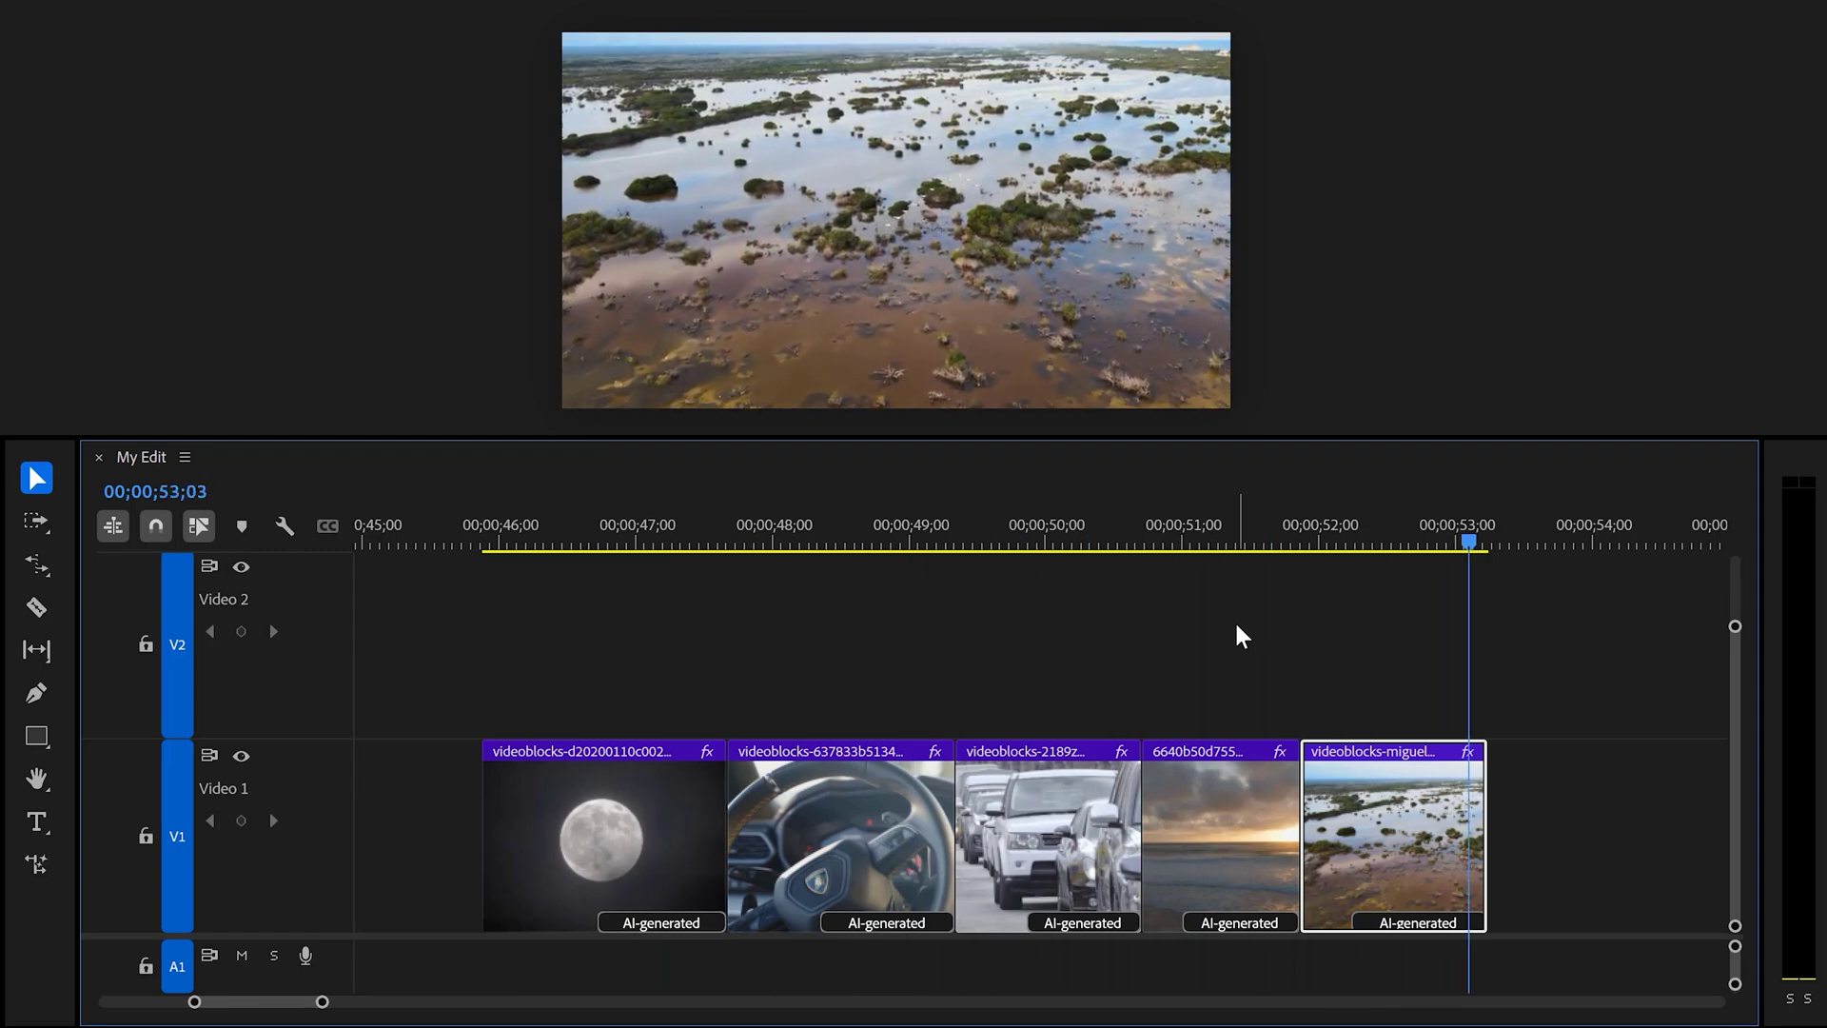